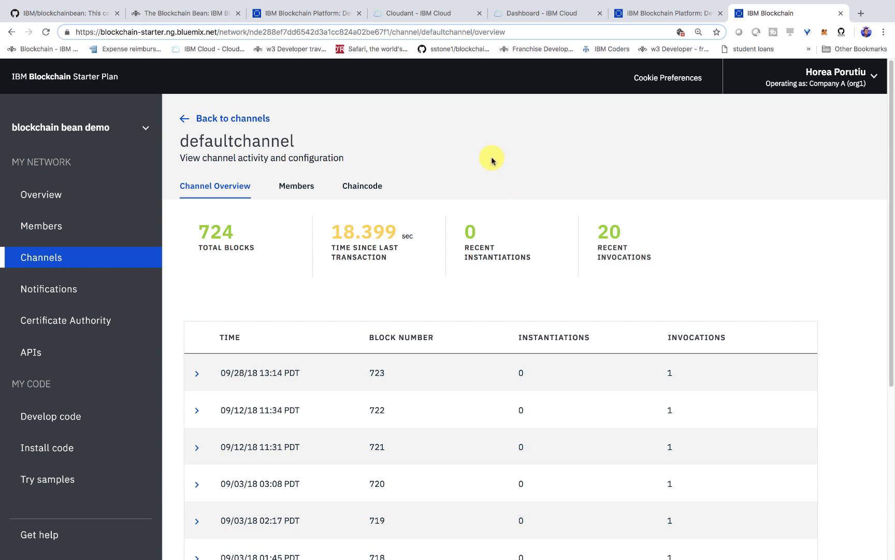
Reload the Composer REST server explorer and collapse the pourCup operations to show only the API group list
{"action": "left_click", "coordinate": [645, 11]}
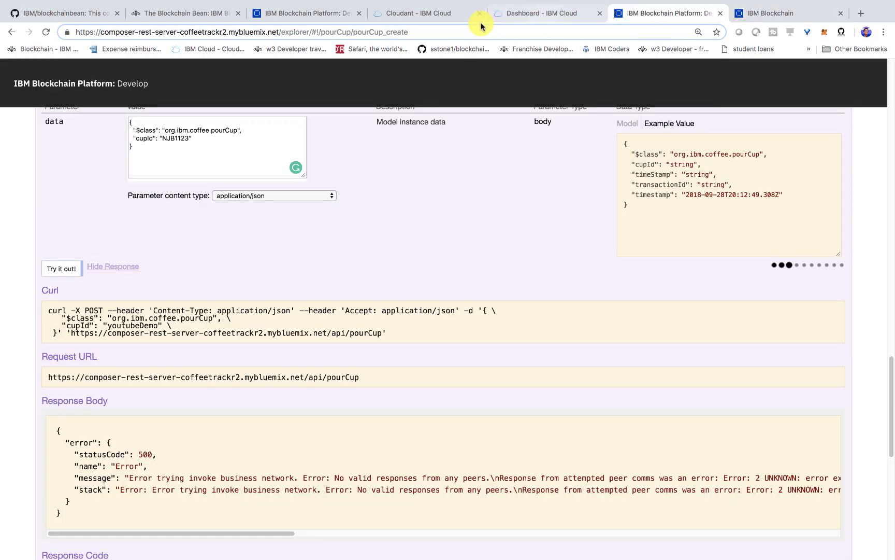
{"action": "left_click", "coordinate": [45, 31]}
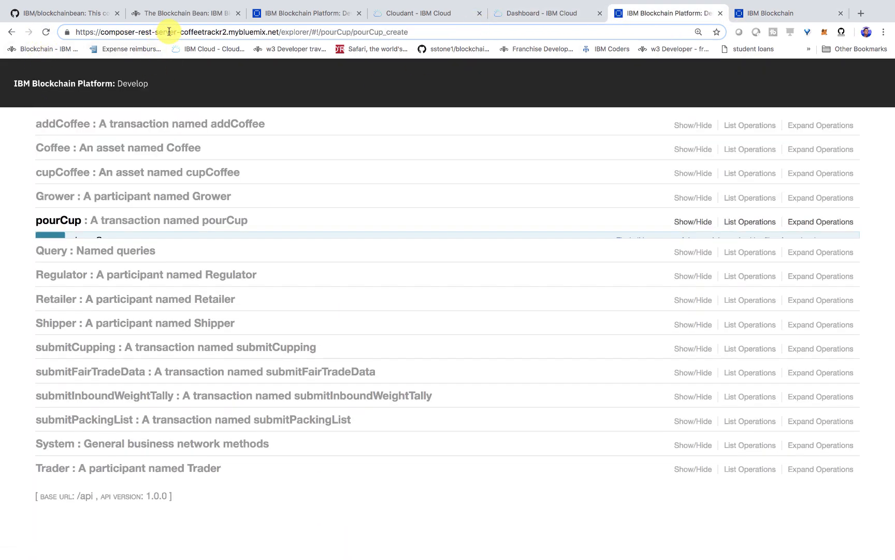
{"action": "left_click", "coordinate": [168, 32]}
{"action": "left_click", "coordinate": [24, 215]}
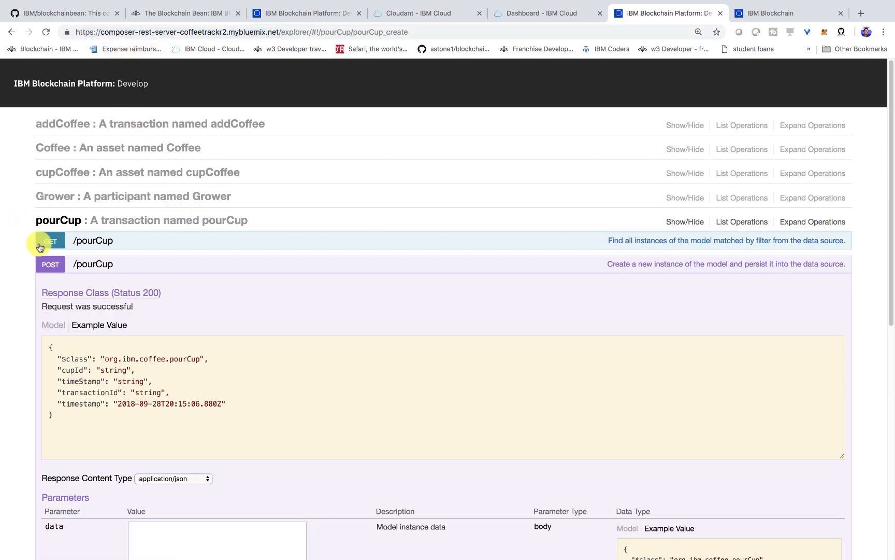
{"action": "left_click", "coordinate": [57, 221]}
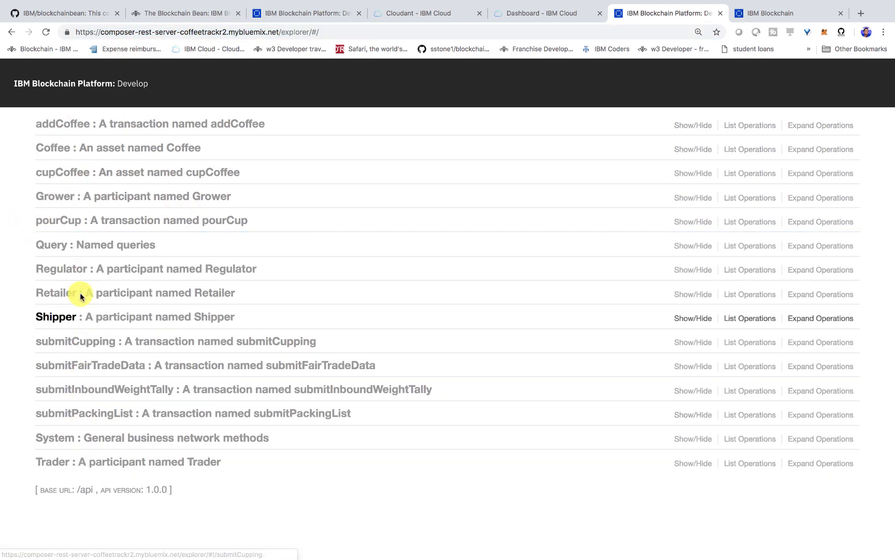
Switch to Visual Studio Code and open model.cto from blockchain/blockchainbean/contracts/coffeeTrackr/models
{"action": "mouse_move", "coordinate": [373, 557]}
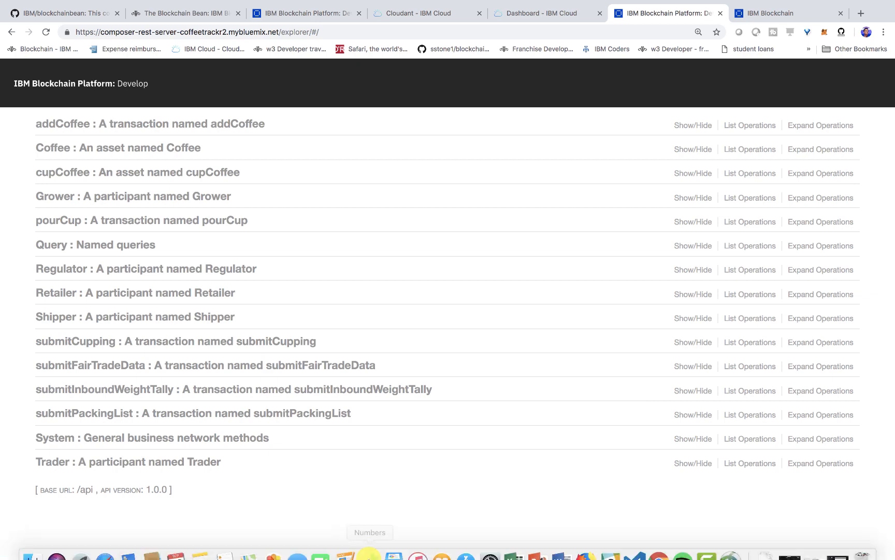
{"action": "left_click", "coordinate": [634, 545]}
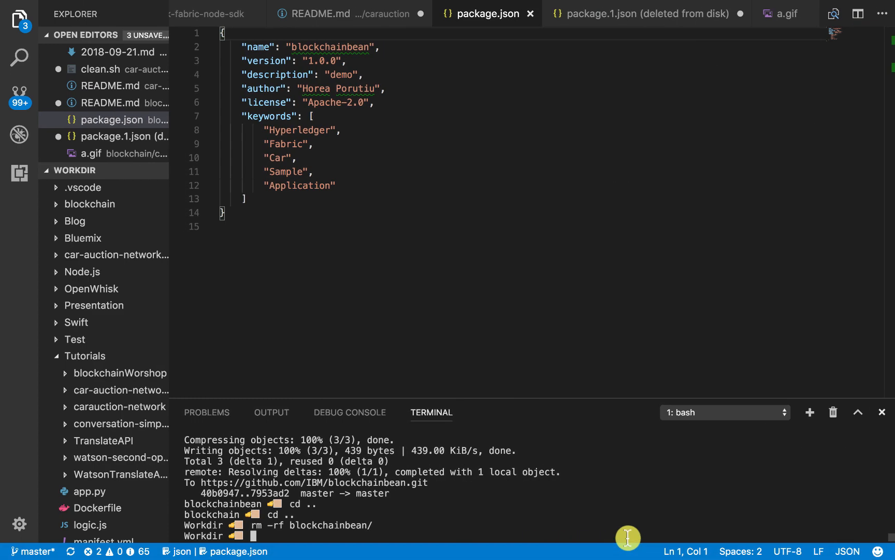
{"action": "left_click", "coordinate": [83, 357]}
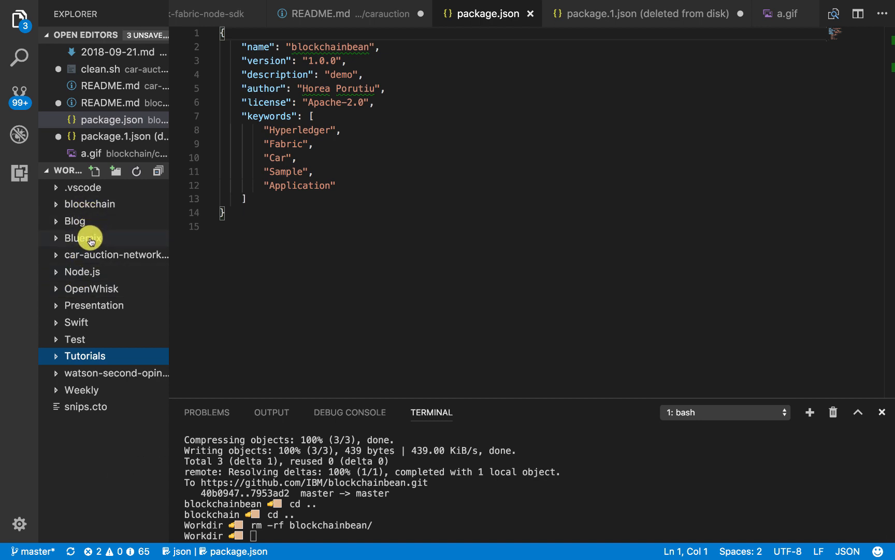
{"action": "left_click", "coordinate": [89, 207]}
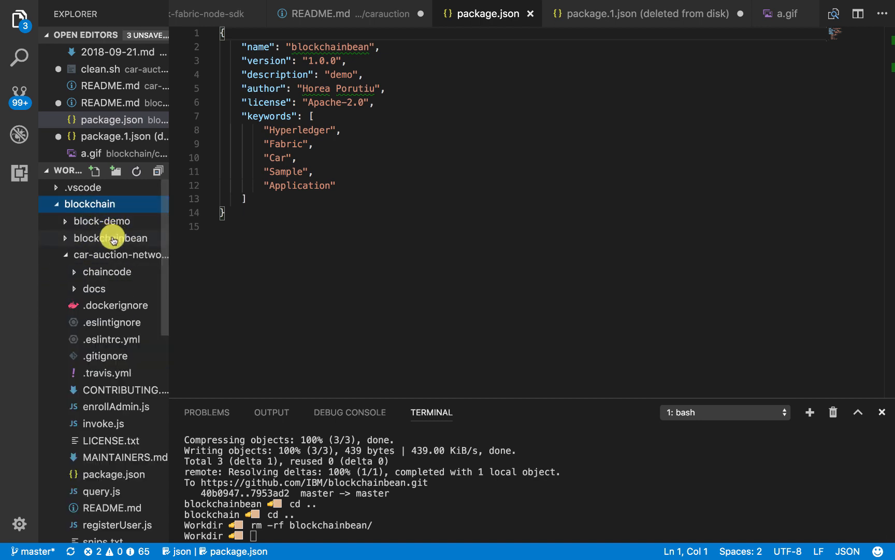
{"action": "left_click", "coordinate": [113, 238]}
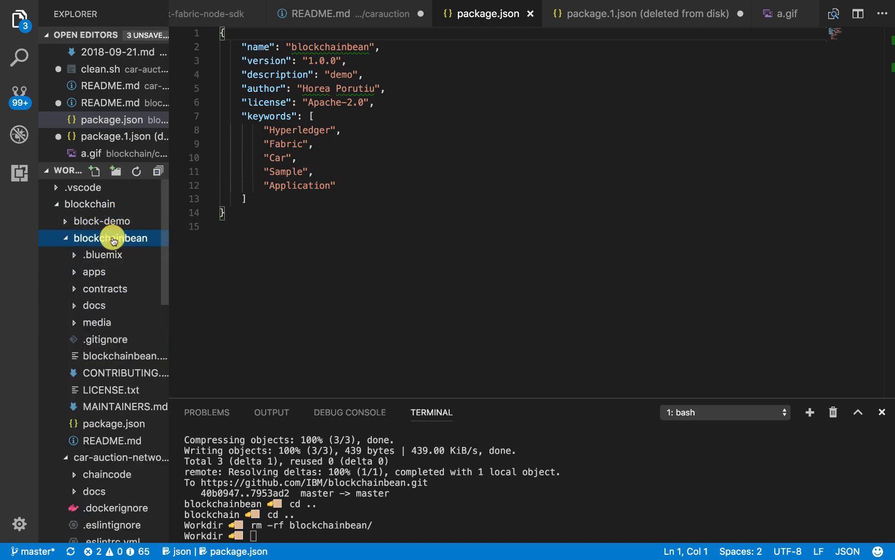
{"action": "left_click", "coordinate": [120, 288]}
{"action": "left_click", "coordinate": [139, 306]}
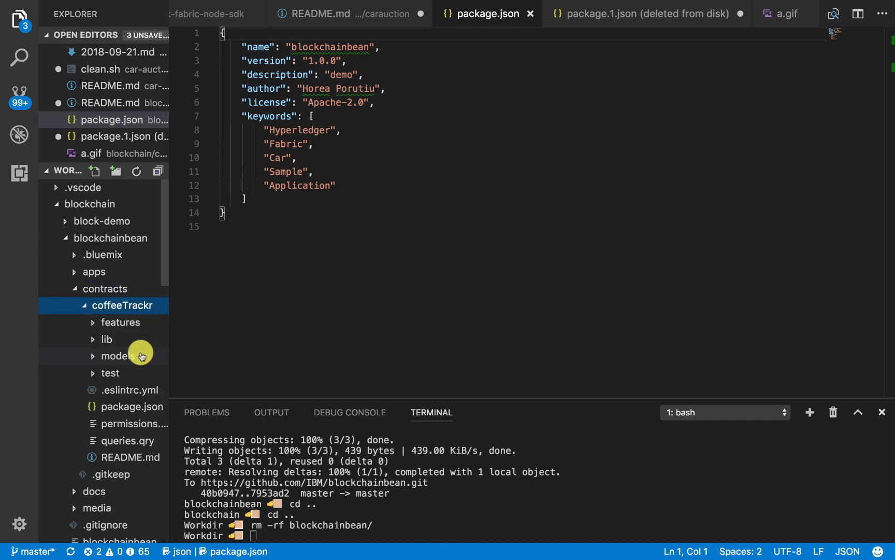
{"action": "left_click", "coordinate": [140, 354]}
{"action": "left_click", "coordinate": [143, 372]}
Examine the participant definitions and the cupCoffee asset in model.cto
{"action": "scroll", "coordinate": [334, 254], "scroll_direction": "up", "scroll_amount": 20}
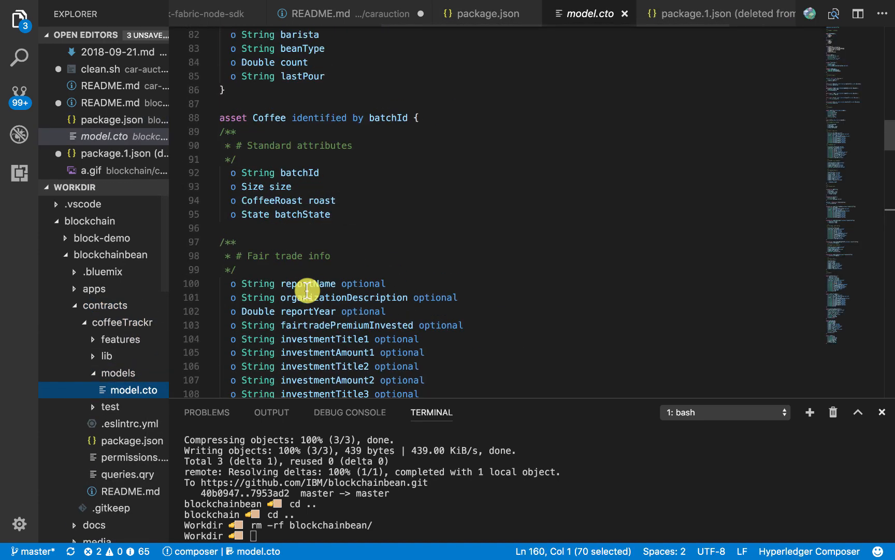
{"action": "scroll", "coordinate": [306, 291], "scroll_direction": "down", "scroll_amount": 14}
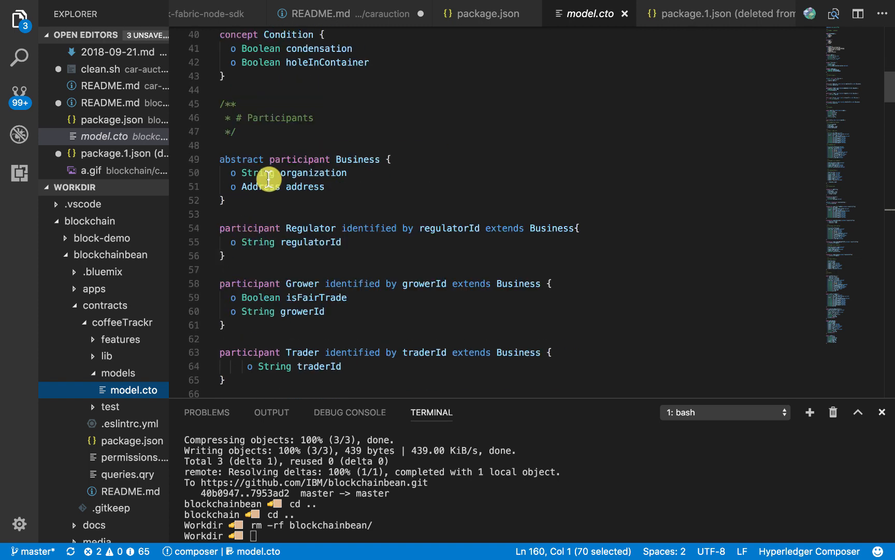
{"action": "left_click_drag", "start_coordinate": [221, 152], "coordinate": [342, 337]}
{"action": "scroll", "coordinate": [342, 336], "scroll_direction": "down", "scroll_amount": 6}
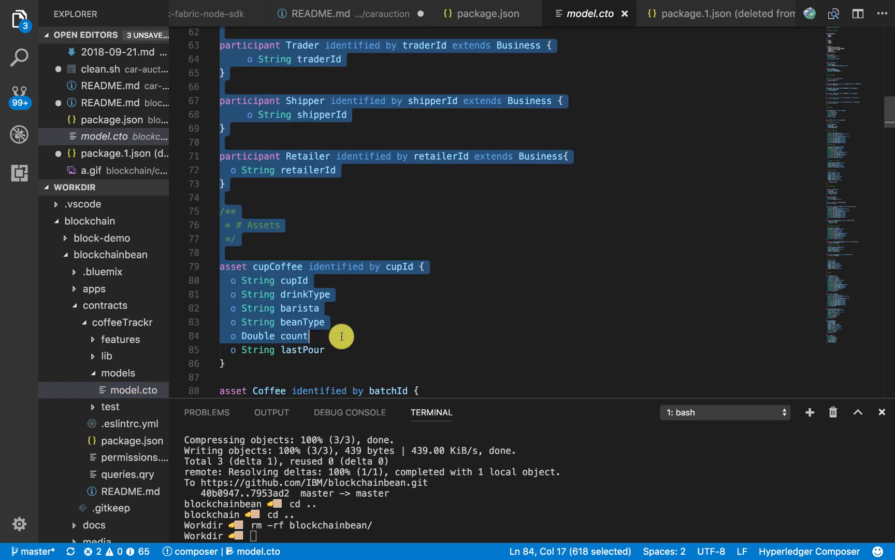
{"action": "left_click", "coordinate": [340, 320]}
{"action": "scroll", "coordinate": [251, 311], "scroll_direction": "down", "scroll_amount": 2}
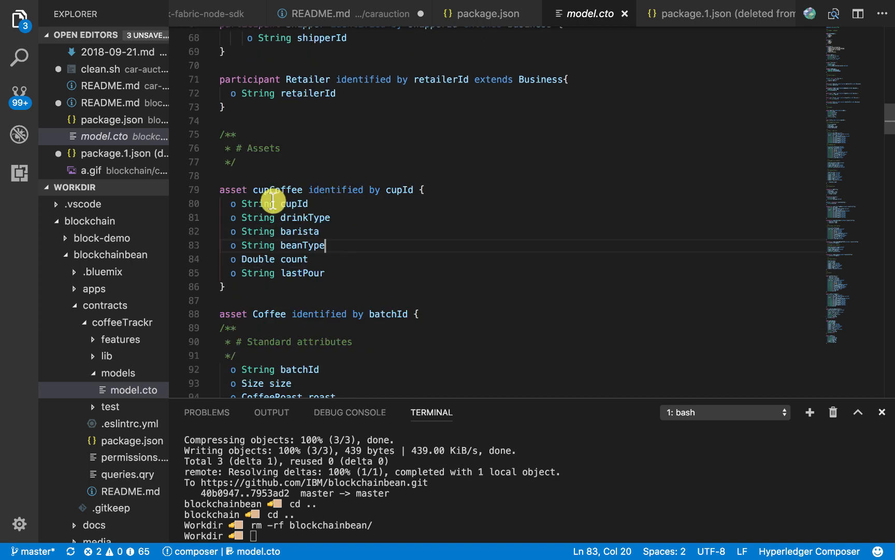
Examine the transaction definitions in model.cto, highlighting the abstract transferCoffee transaction and the submitFairTradeData transaction that extends it
{"action": "scroll", "coordinate": [272, 274], "scroll_direction": "down", "scroll_amount": 9}
{"action": "scroll", "coordinate": [274, 275], "scroll_direction": "down", "scroll_amount": 15}
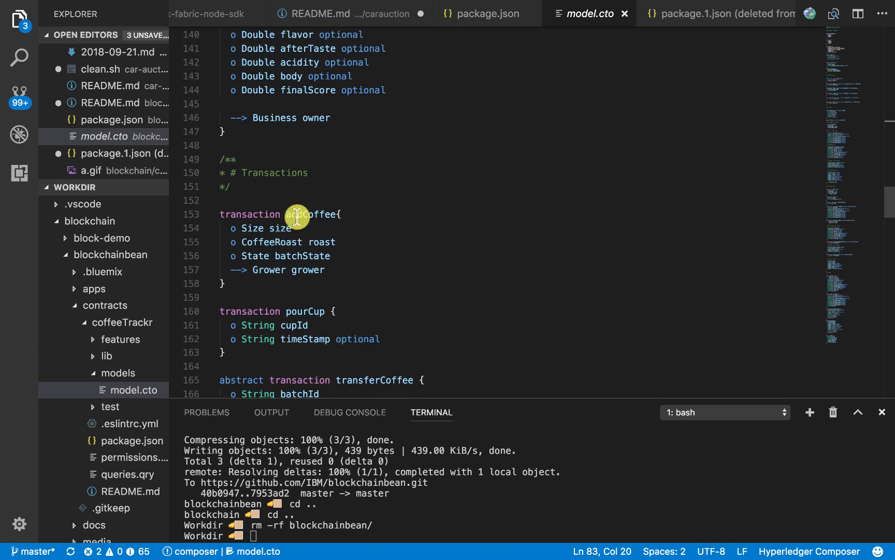
{"action": "scroll", "coordinate": [290, 331], "scroll_direction": "down", "scroll_amount": 4}
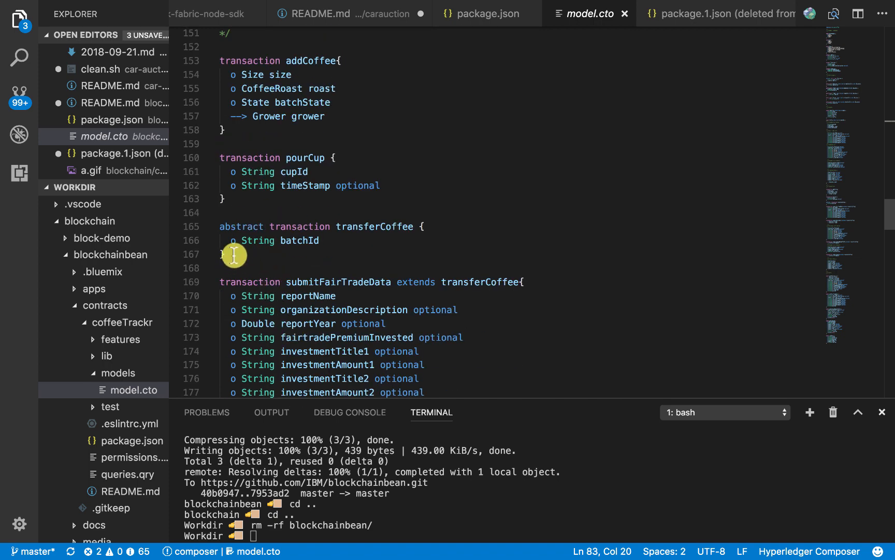
{"action": "left_click", "coordinate": [233, 255]}
{"action": "left_click_drag", "start_coordinate": [232, 254], "coordinate": [211, 234]}
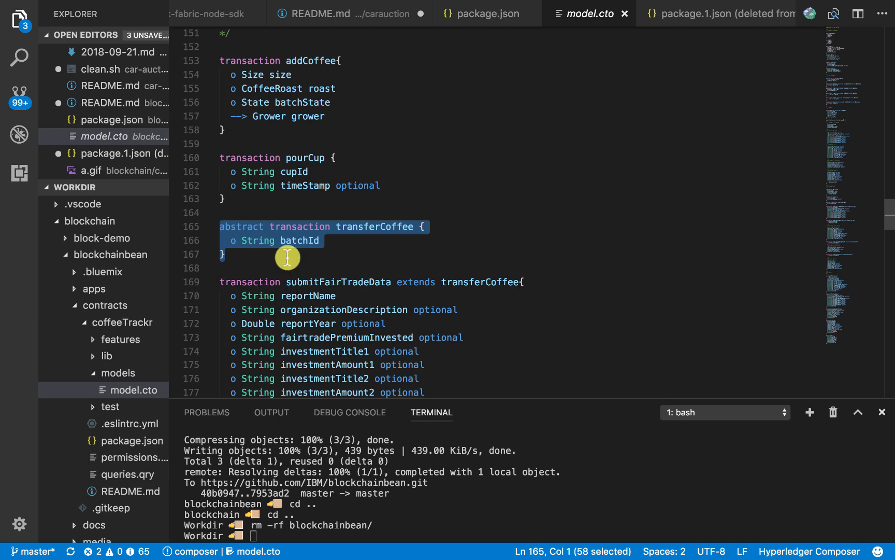
{"action": "scroll", "coordinate": [287, 257], "scroll_direction": "down", "scroll_amount": 4}
{"action": "left_click", "coordinate": [261, 284]}
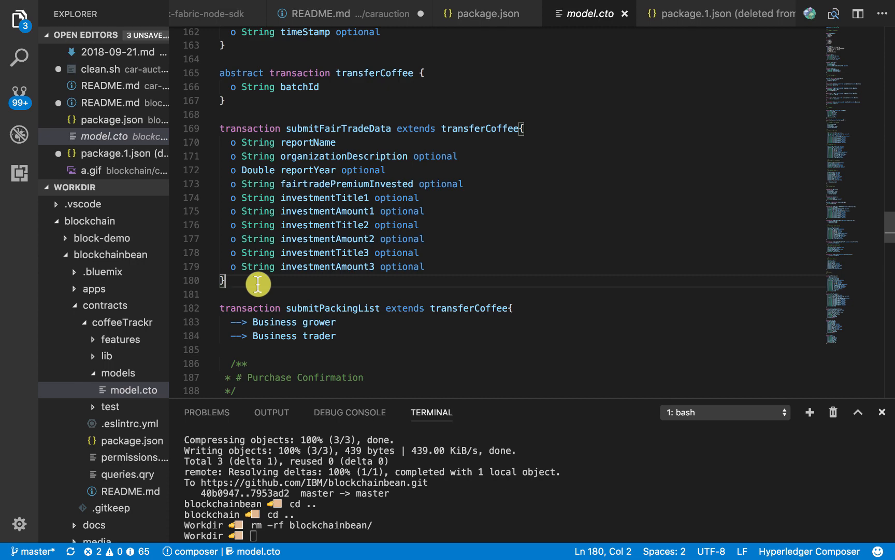
Switch to the Chrome browser, look over the REST explorers, and refresh the defaultchannel overview in IBM Blockchain Starter Plan
{"action": "key", "text": "super+Tab"}
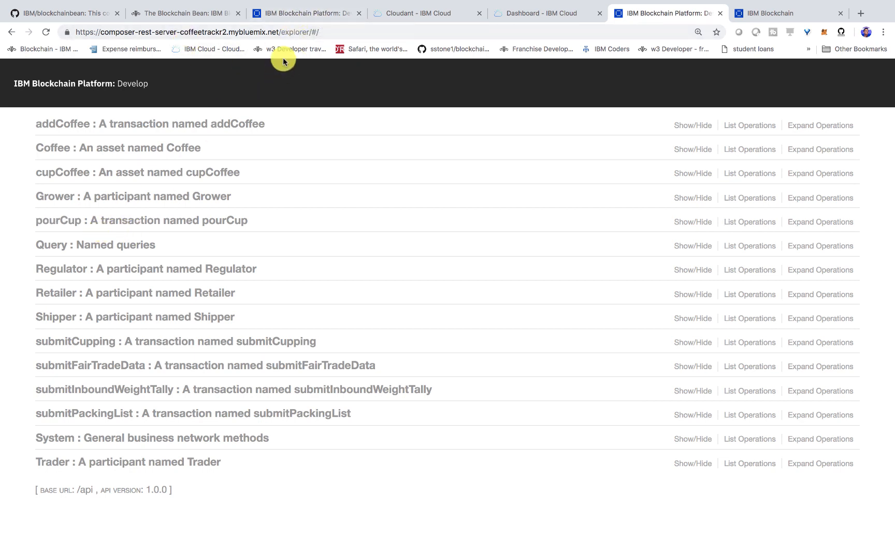
{"action": "left_click", "coordinate": [300, 13]}
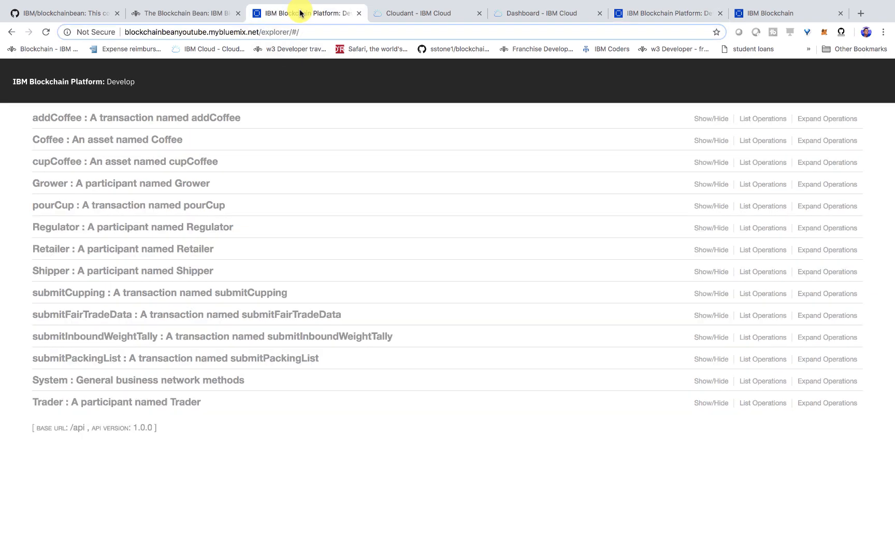
{"action": "left_click", "coordinate": [679, 11]}
{"action": "left_click", "coordinate": [754, 14]}
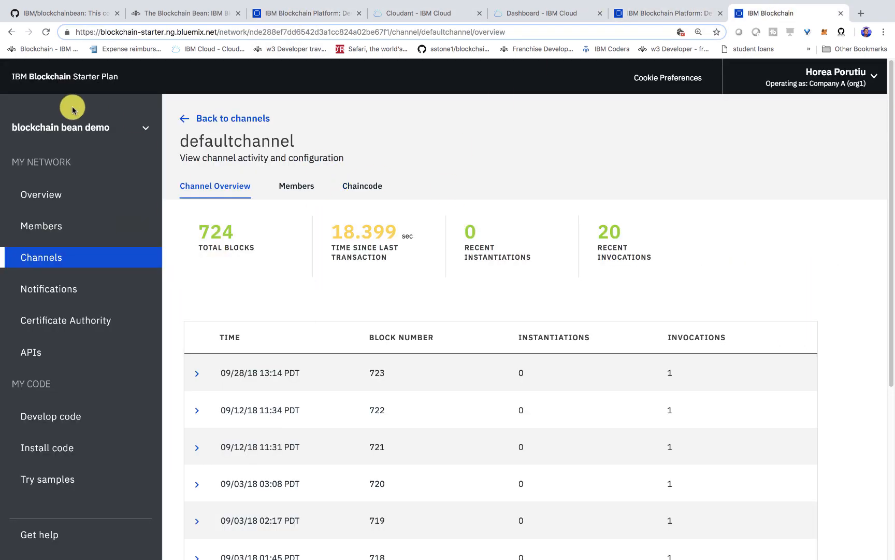
{"action": "left_click", "coordinate": [46, 31]}
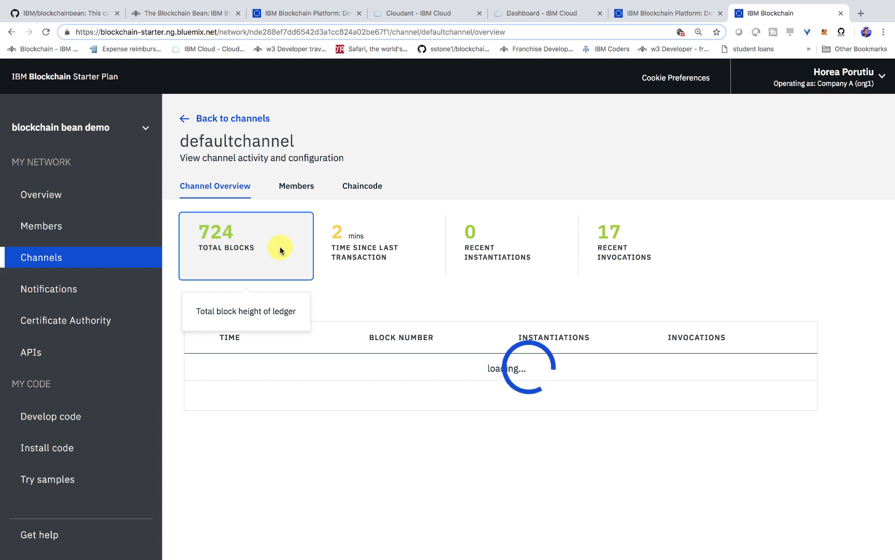
In the Composer REST explorer, expand pourCup and fill the POST request's data parameter with the example JSON
{"action": "left_click", "coordinate": [674, 13]}
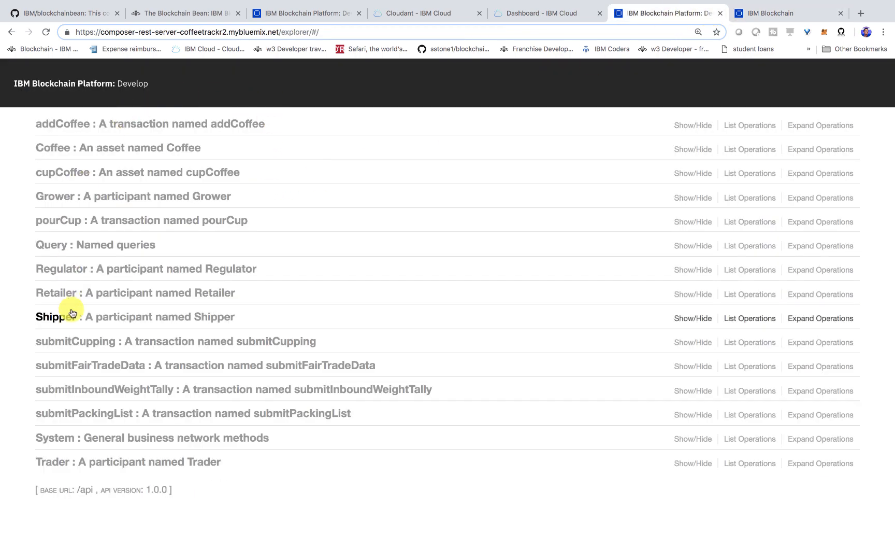
{"action": "left_click", "coordinate": [58, 224]}
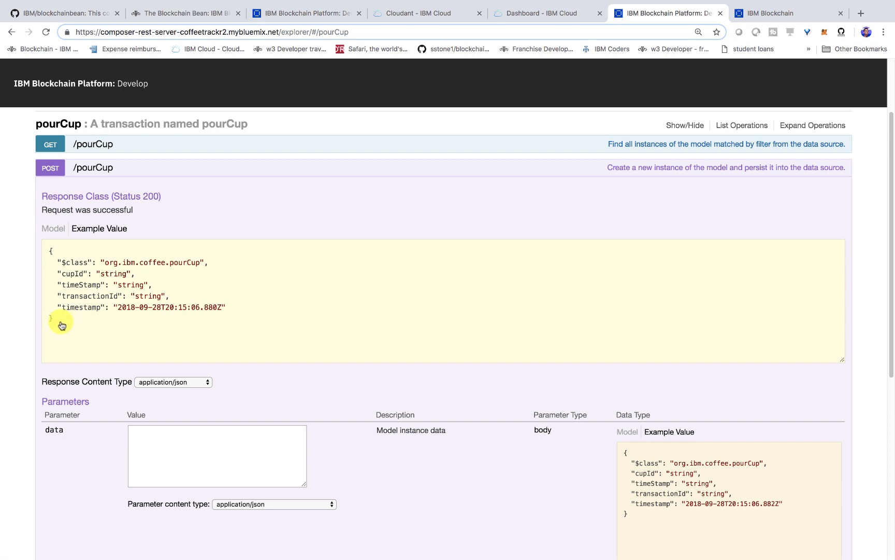
{"action": "left_click_drag", "start_coordinate": [62, 324], "coordinate": [35, 262]}
{"action": "key", "text": "ctrl+c"}
{"action": "left_click", "coordinate": [174, 451]}
{"action": "key", "text": "ctrl+v"}
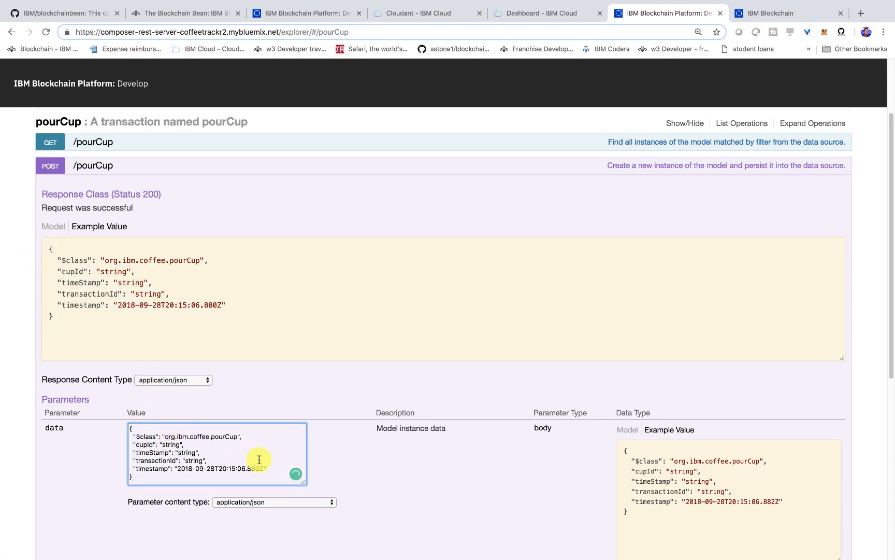
Remove the timeStamp, transactionId and timestamp fields from the request data, set cupId to "NJB112233", and submit the pourCup request
{"action": "left_click_drag", "start_coordinate": [272, 469], "coordinate": [124, 453]}
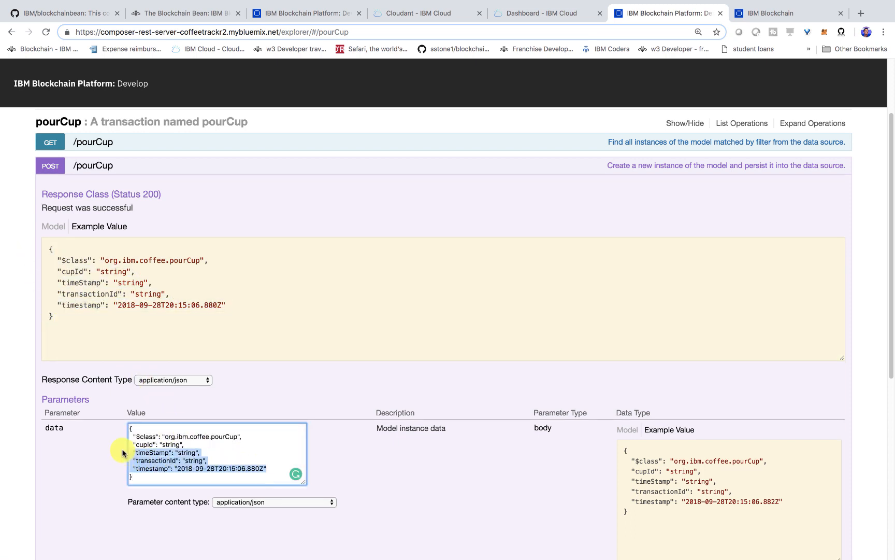
{"action": "key", "text": "BackSpace"}
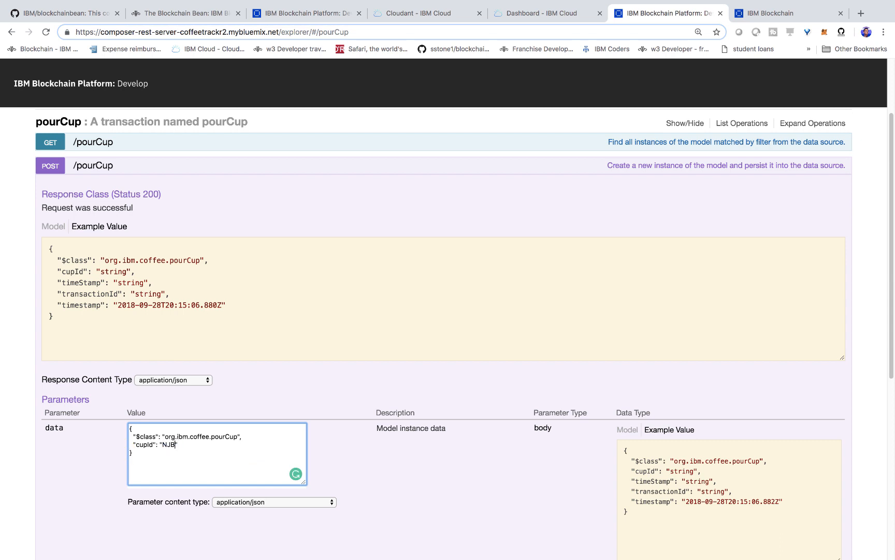
{"action": "scroll", "coordinate": [139, 450], "scroll_direction": "down", "scroll_amount": 2}
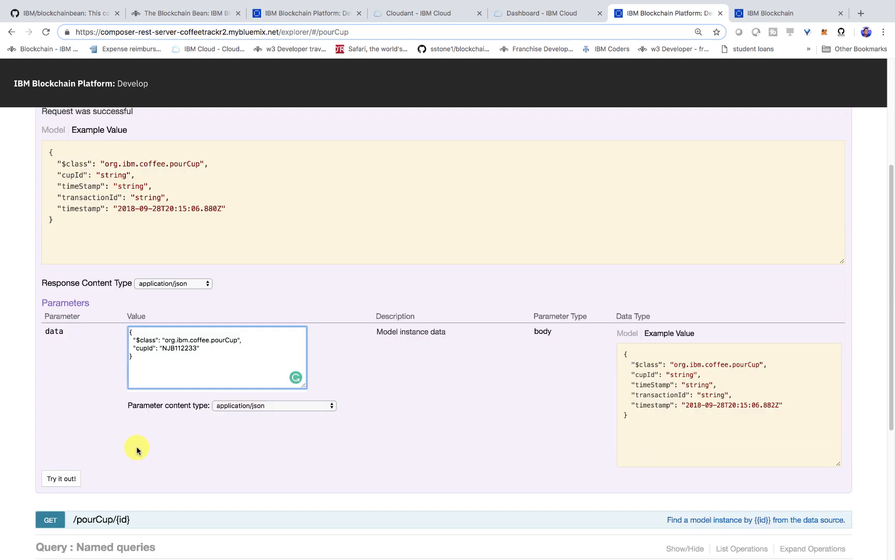
{"action": "left_click", "coordinate": [62, 478]}
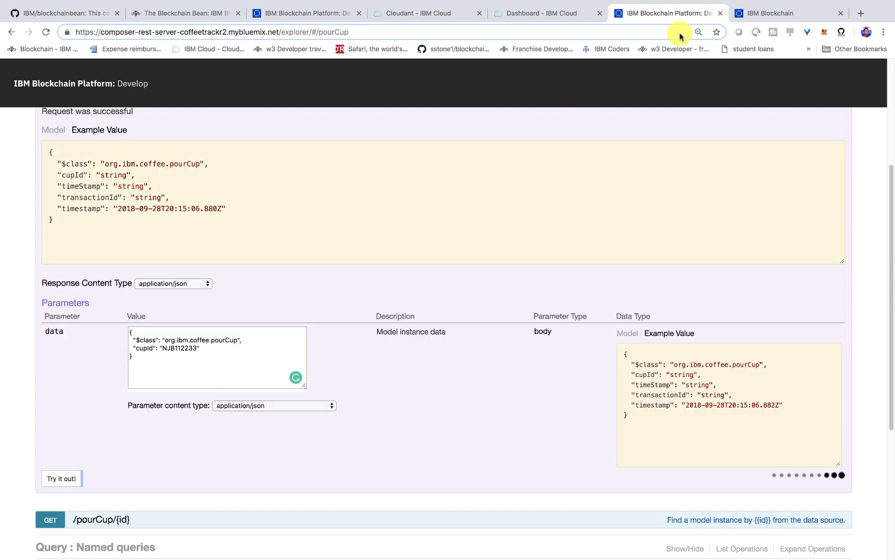
Return to the defaultchannel overview, highlight its total block count, and reload the page
{"action": "left_click", "coordinate": [767, 13]}
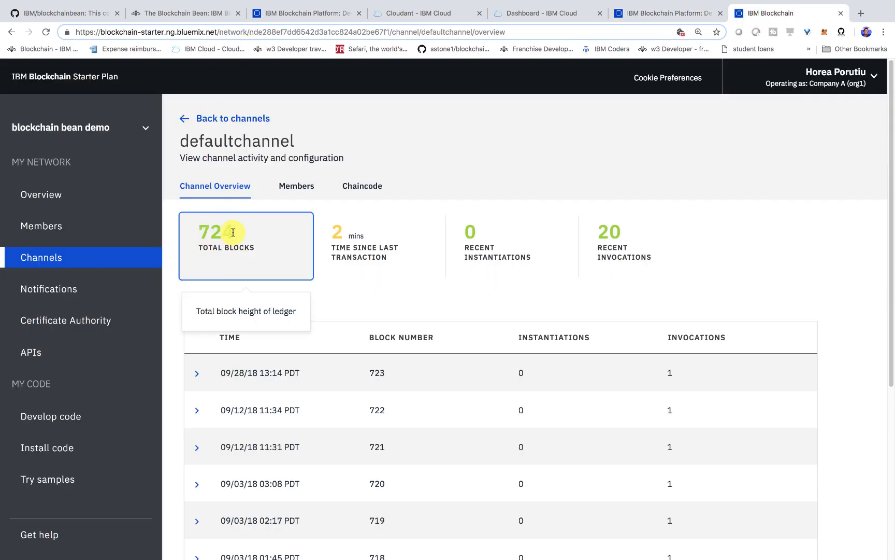
{"action": "left_click_drag", "start_coordinate": [215, 233], "coordinate": [247, 233]}
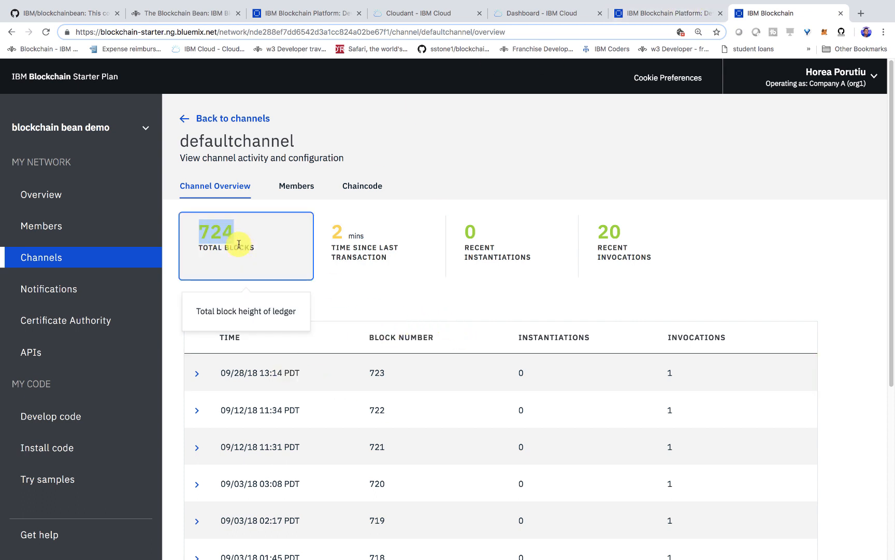
{"action": "key", "text": "super+r"}
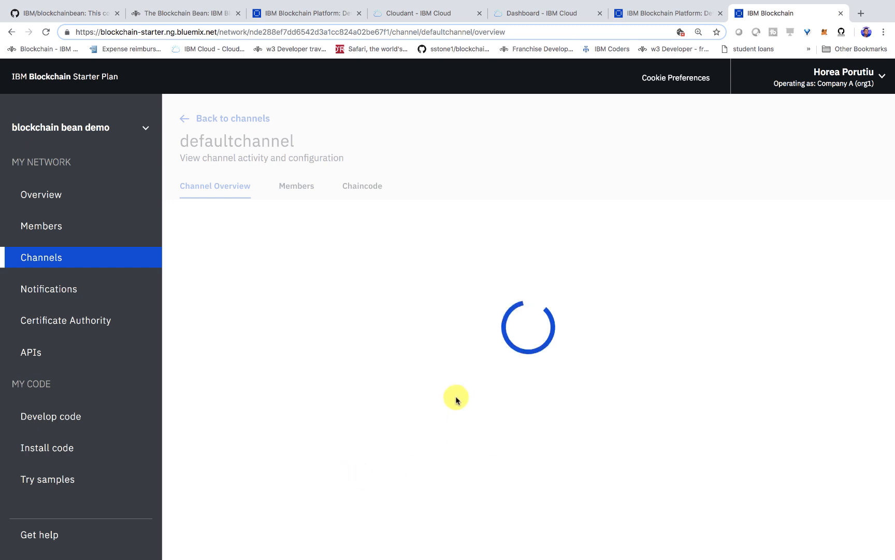
Check the refreshed total blocks and time since last transaction, and expand the newest block in the list
{"action": "left_click_drag", "start_coordinate": [200, 234], "coordinate": [236, 234]}
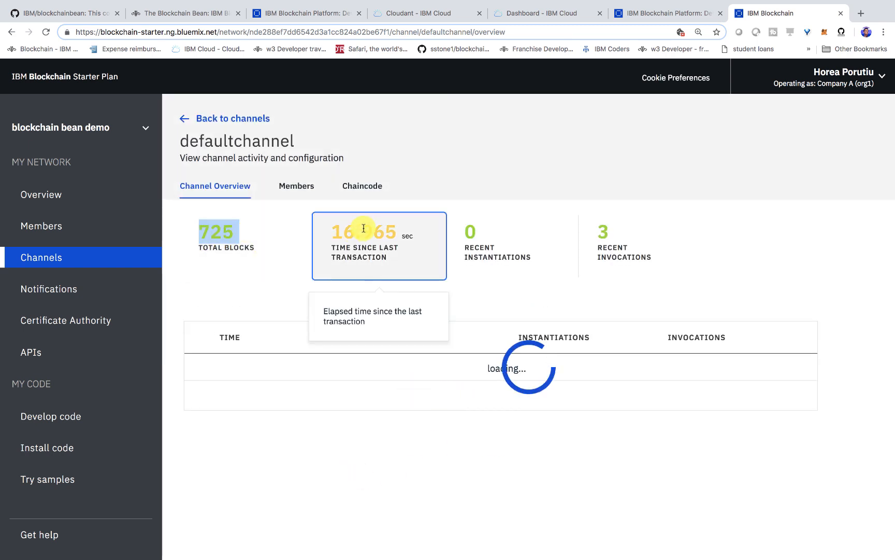
{"action": "left_click_drag", "start_coordinate": [333, 233], "coordinate": [413, 236]}
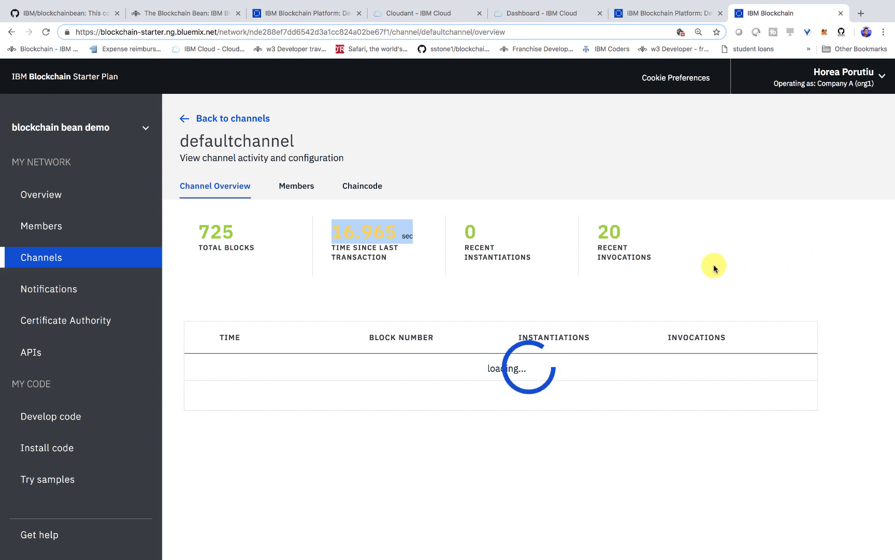
{"action": "left_click", "coordinate": [208, 378]}
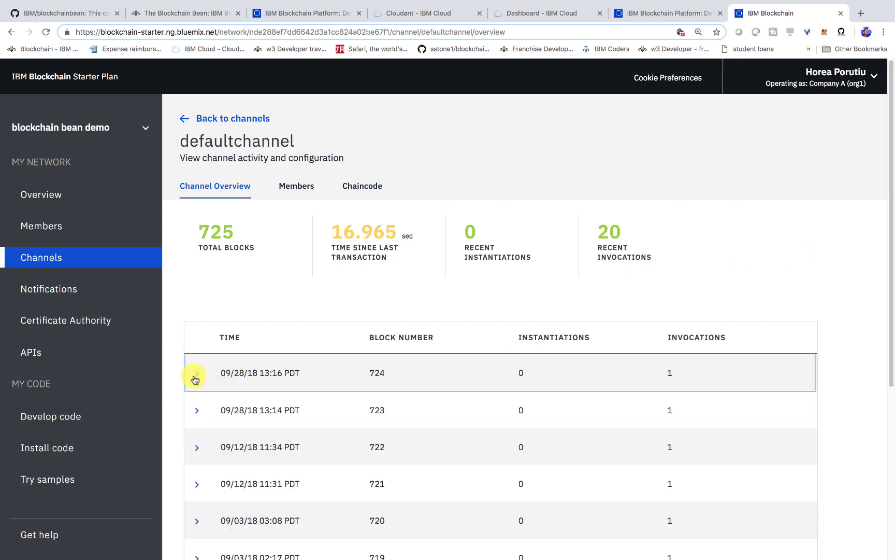
Open the details of the newest block's coffeetrackr2 transaction, enlarge the page, and highlight the cupId value in the Input field
{"action": "left_click", "coordinate": [196, 375]}
{"action": "left_click", "coordinate": [722, 446]}
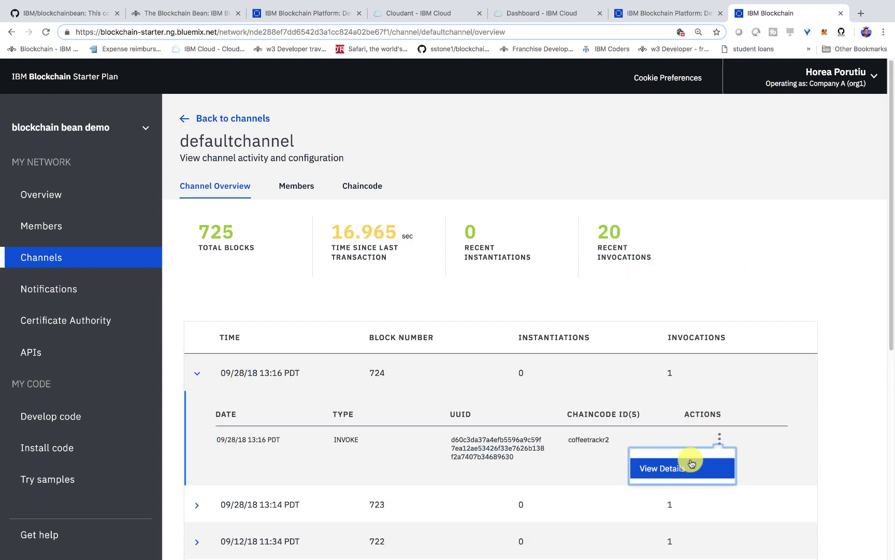
{"action": "left_click", "coordinate": [689, 463]}
{"action": "scroll", "coordinate": [414, 363], "scroll_direction": "down", "scroll_amount": 1}
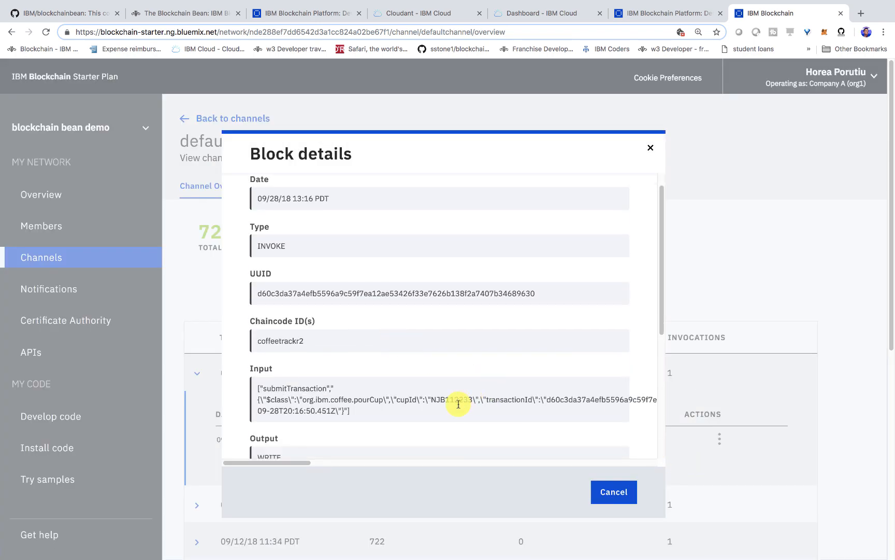
{"action": "key", "text": "super+equal"}
{"action": "key", "text": "super+equal"}
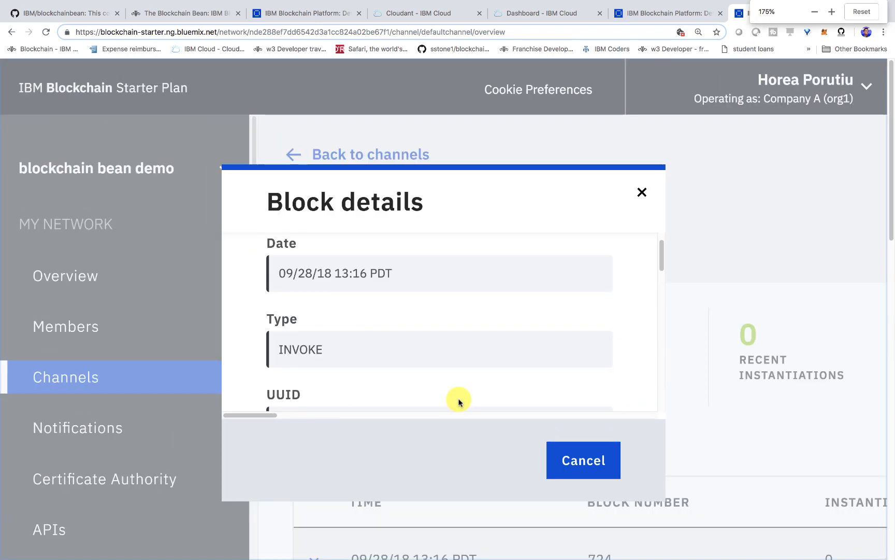
{"action": "scroll", "coordinate": [457, 383], "scroll_direction": "down", "scroll_amount": 5}
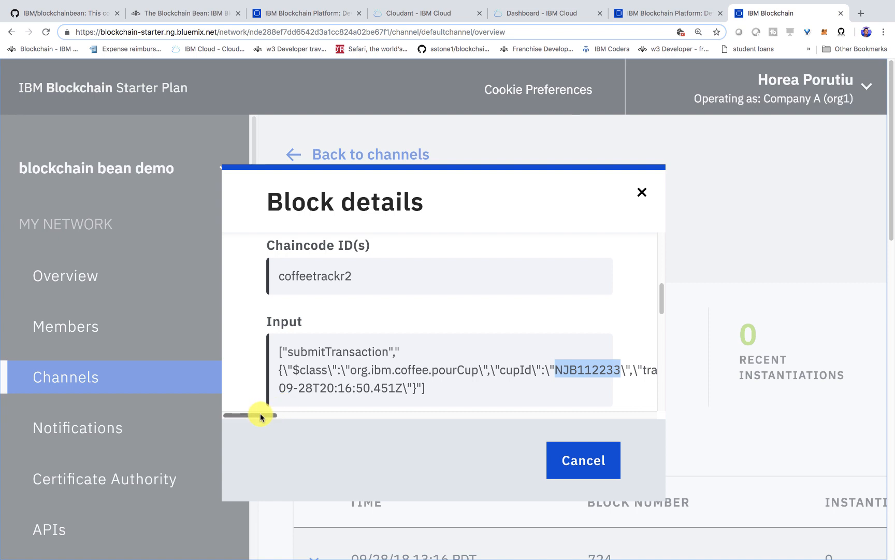
Inspect the transactionId and highlight the timestamp in the block's Input field, reset the page zoom to 100%, and close the block details
{"action": "left_click_drag", "start_coordinate": [261, 416], "coordinate": [284, 415]}
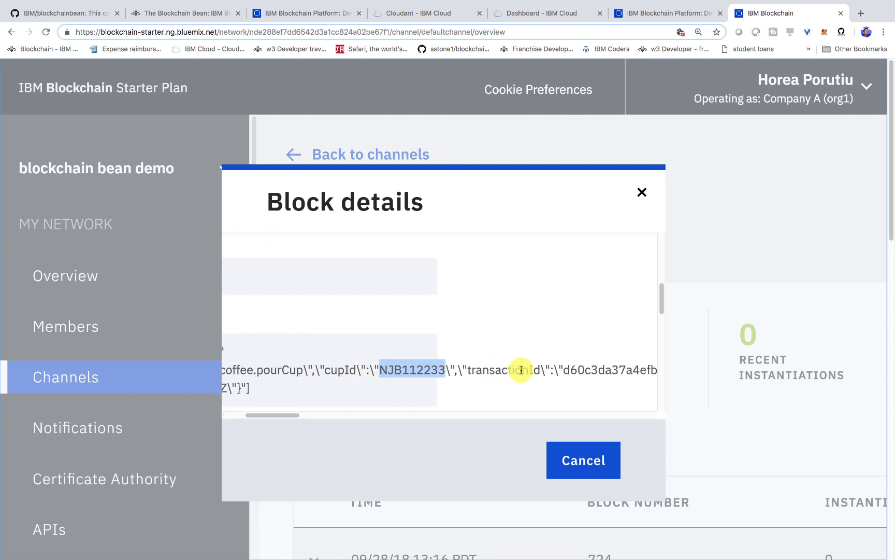
{"action": "left_click_drag", "start_coordinate": [283, 414], "coordinate": [251, 420]}
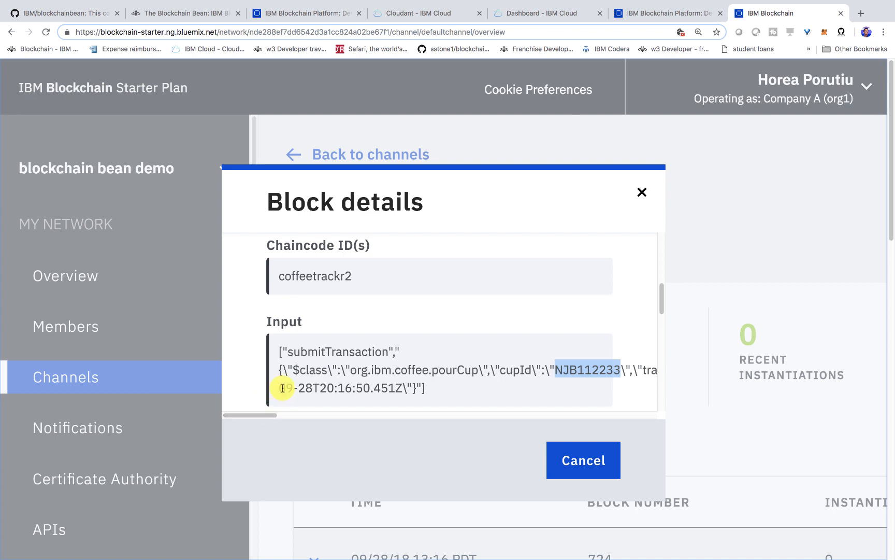
{"action": "left_click_drag", "start_coordinate": [282, 387], "coordinate": [319, 386]}
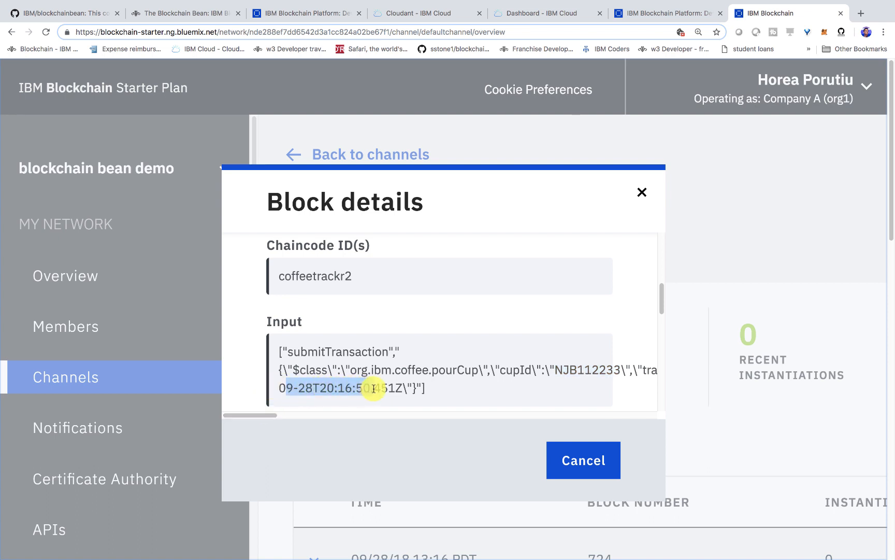
{"action": "left_click_drag", "start_coordinate": [373, 389], "coordinate": [289, 390]}
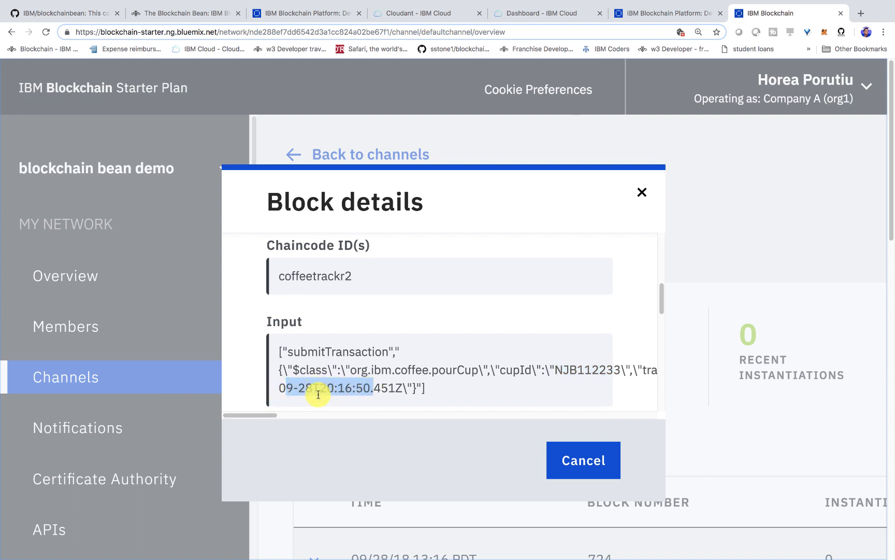
{"action": "key", "text": "ctrl+minus"}
{"action": "key", "text": "ctrl+minus"}
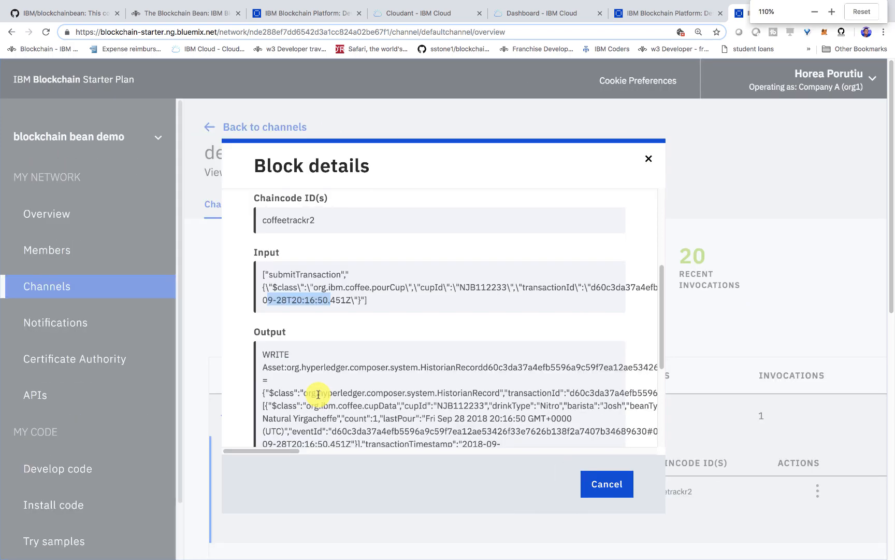
{"action": "key", "text": "ctrl+minus"}
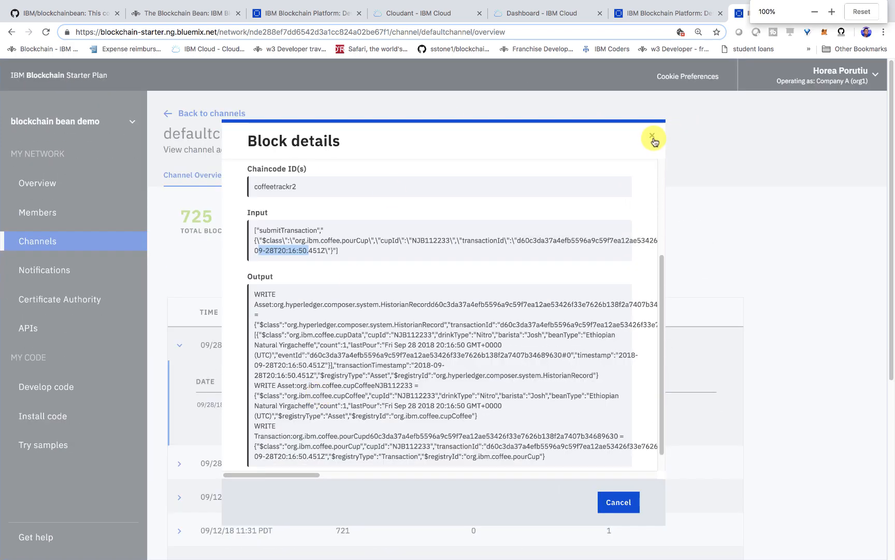
{"action": "left_click", "coordinate": [654, 139]}
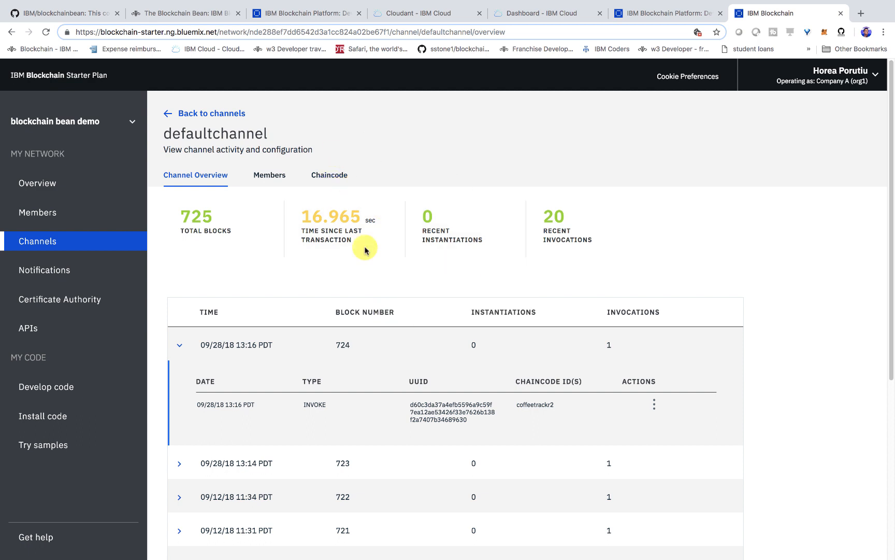
Switch to the IBM Cloud console and load its resource dashboard
{"action": "mouse_move", "coordinate": [509, 555]}
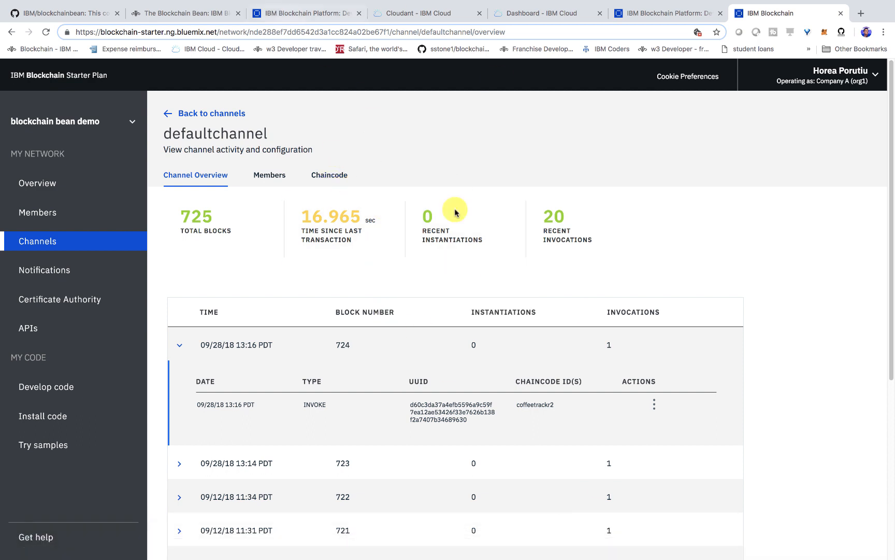
{"action": "right_click", "coordinate": [713, 546]}
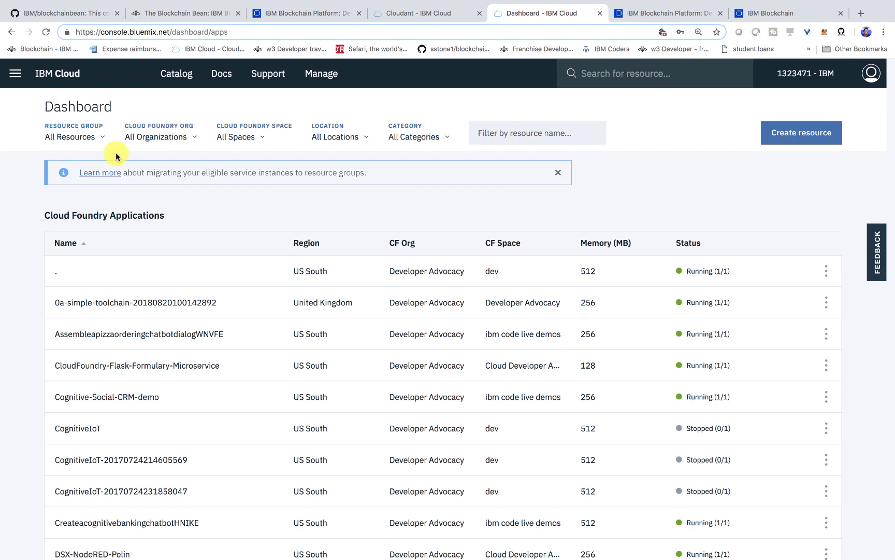
{"action": "left_click", "coordinate": [65, 73]}
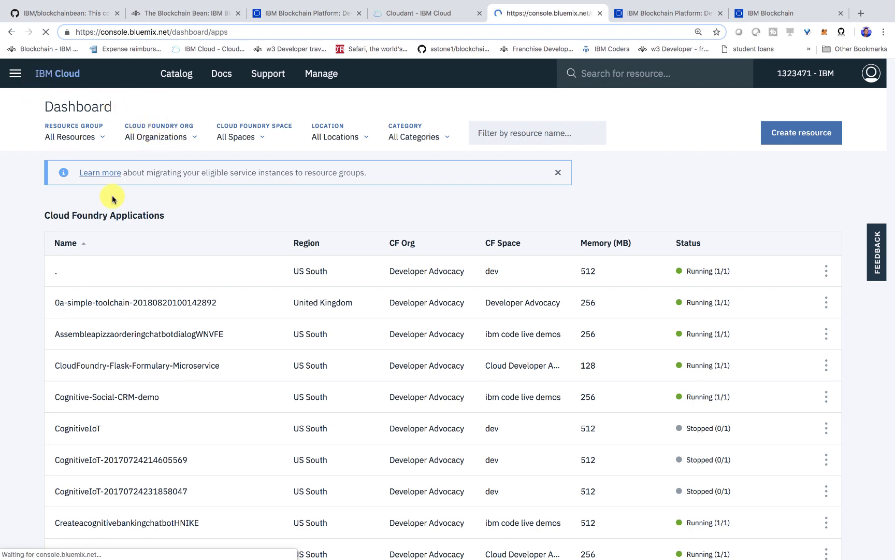
{"action": "left_click", "coordinate": [646, 75]}
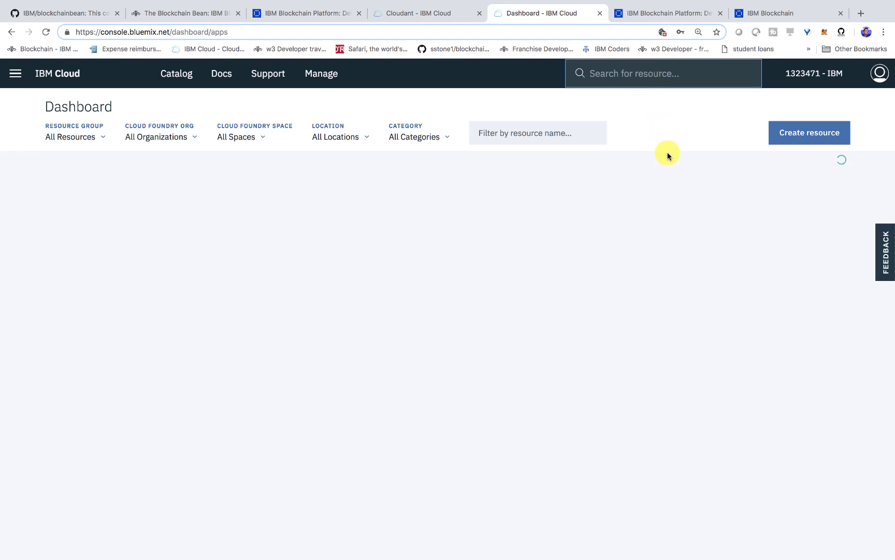
{"action": "type", "text": "blockchai"}
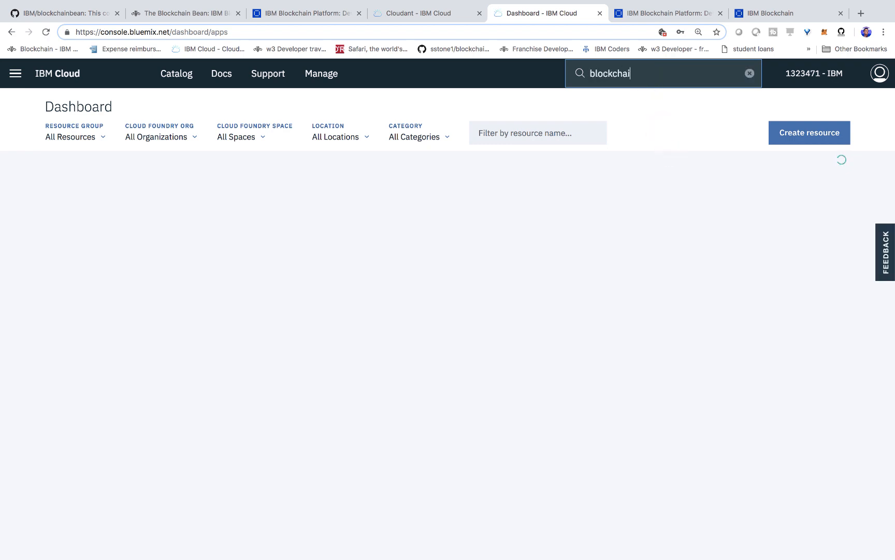
{"action": "type", "text": "n"}
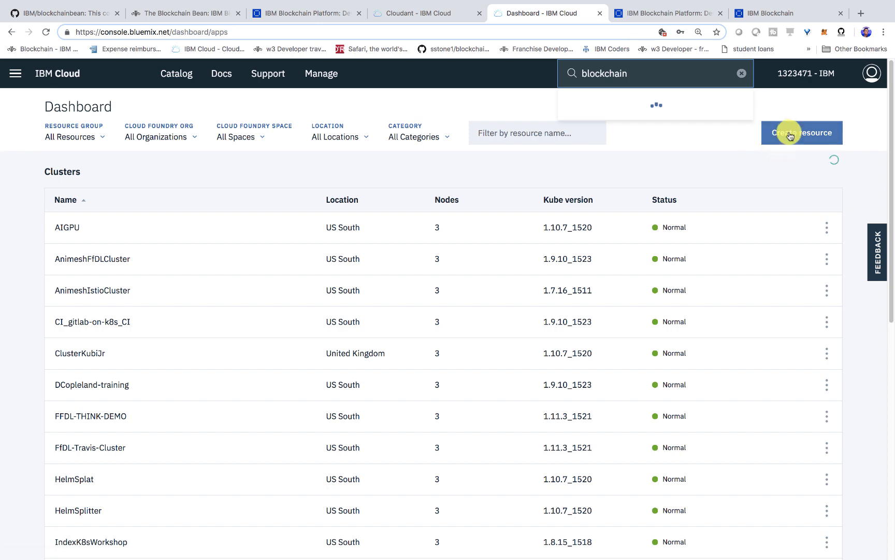
Start creating a resource, search the catalog for "blockchain", and open the IBM Blockchain service offering
{"action": "left_click", "coordinate": [789, 134]}
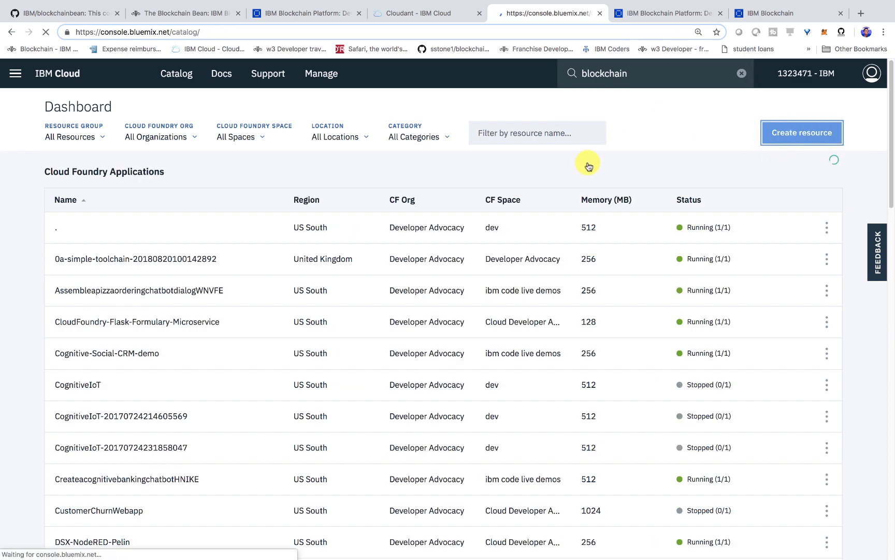
{"action": "left_click", "coordinate": [304, 135]}
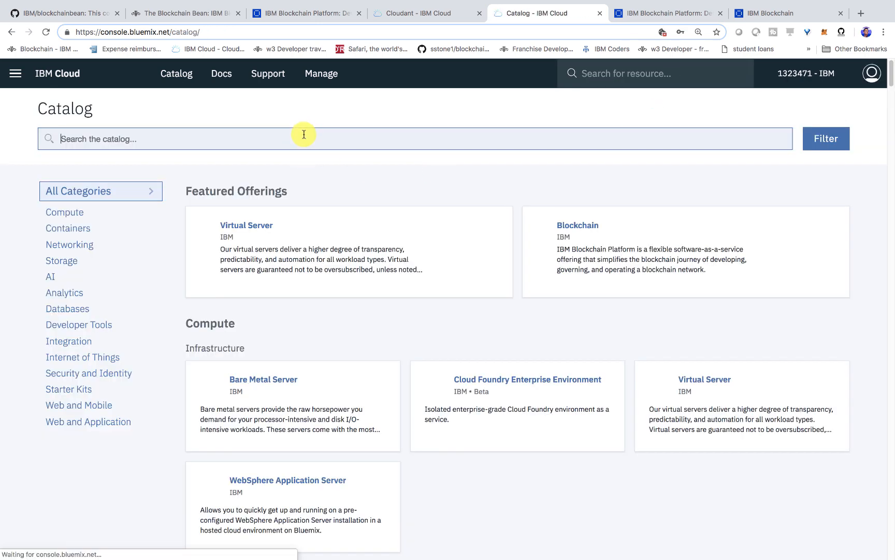
{"action": "type", "text": "blockchain"}
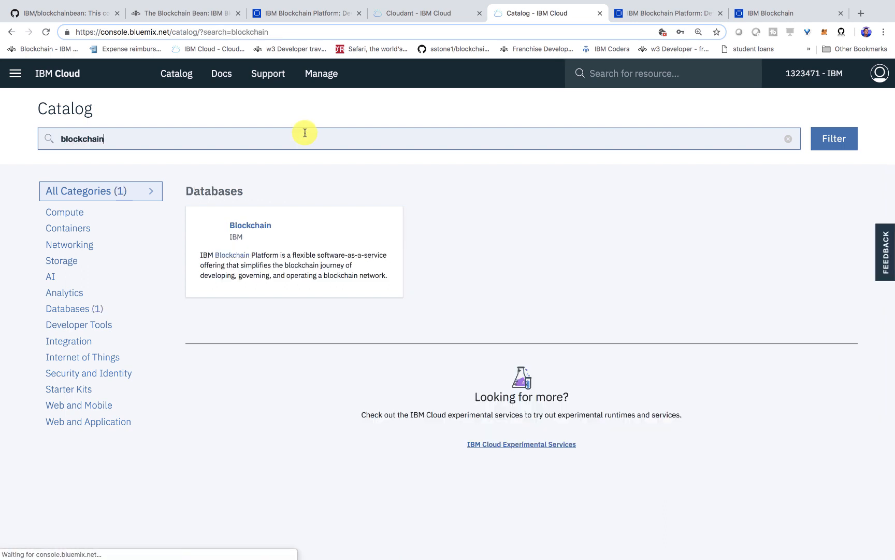
{"action": "left_click", "coordinate": [318, 233]}
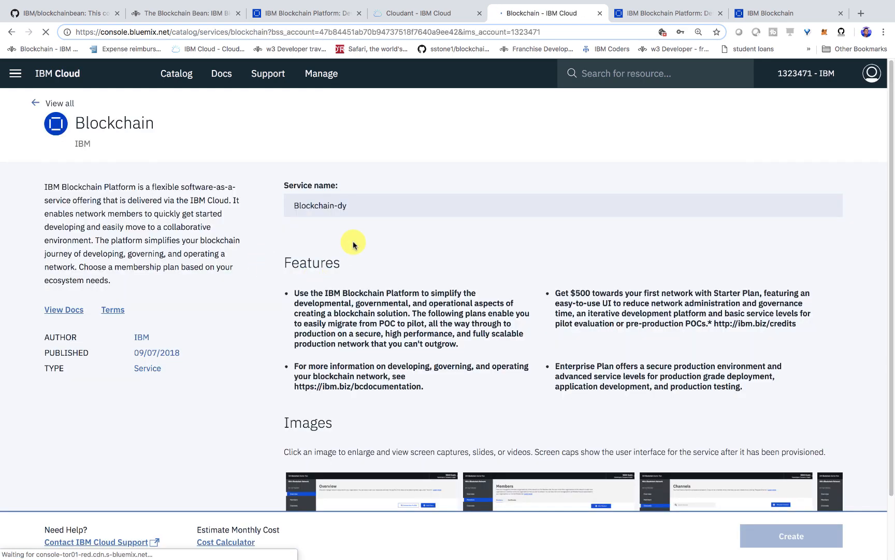
Set the service name to the account owner's handle followed by "-blockchain-youtube" and create the service with the Starter Membership Plan
{"action": "triple_click", "coordinate": [364, 204]}
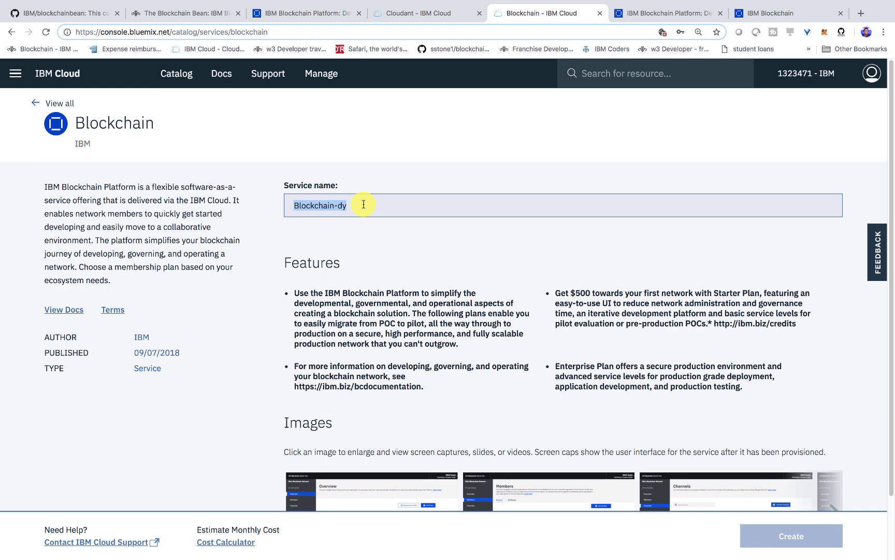
{"action": "key", "text": "BackSpace"}
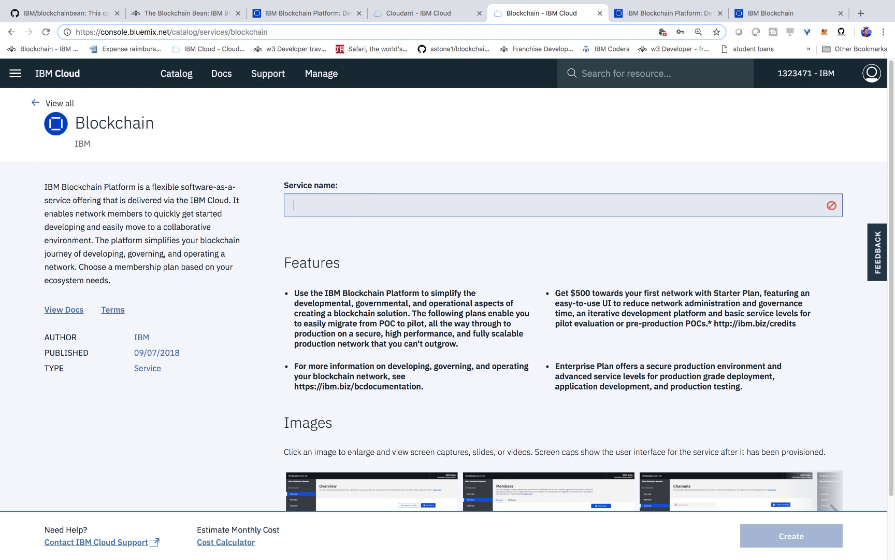
{"action": "type", "text": "horeap-blockchain-youtube"}
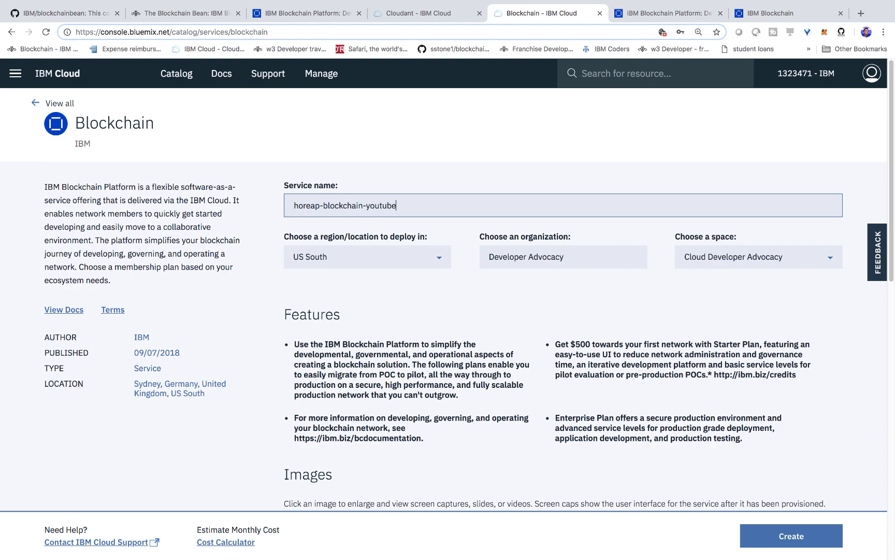
{"action": "scroll", "coordinate": [449, 286], "scroll_direction": "down", "scroll_amount": 6}
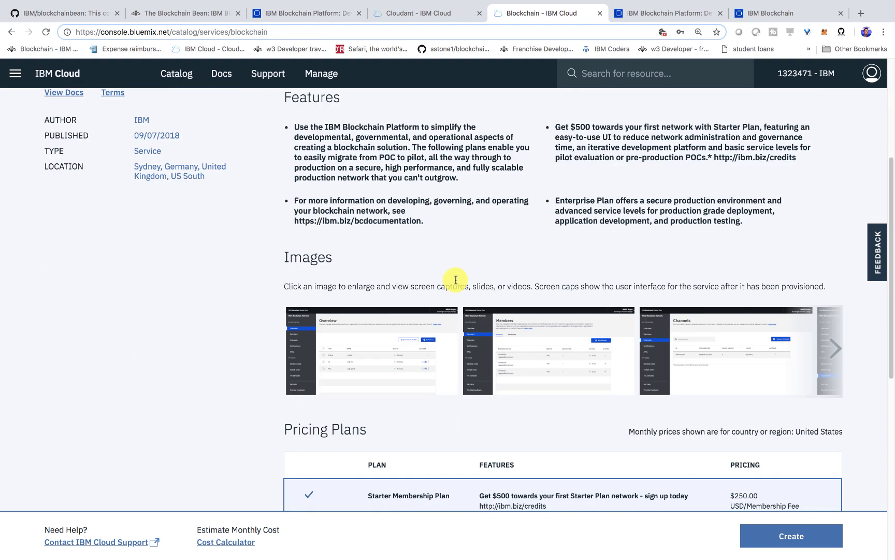
{"action": "scroll", "coordinate": [426, 412], "scroll_direction": "down", "scroll_amount": 4}
{"action": "left_click", "coordinate": [792, 535]}
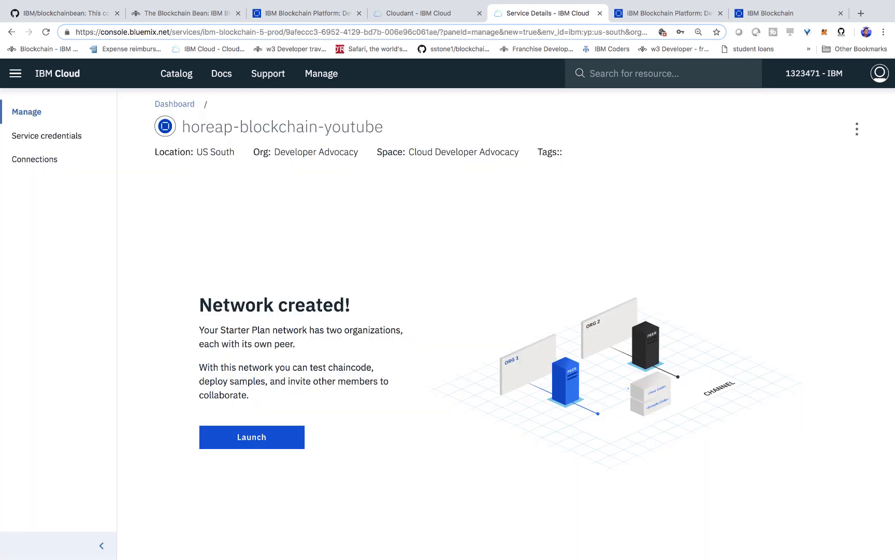
Launch the newly created Starter Plan network and dismiss its welcome screen
{"action": "left_click", "coordinate": [265, 435]}
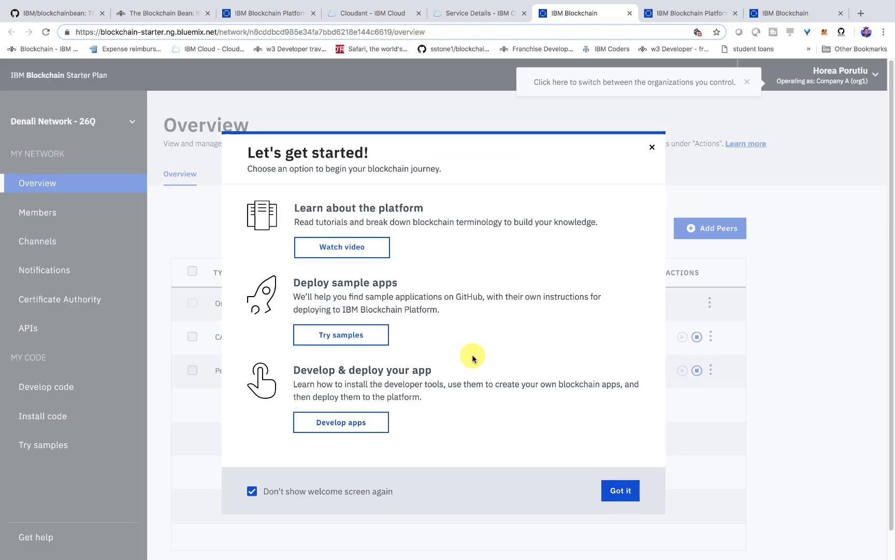
{"action": "left_click", "coordinate": [620, 490]}
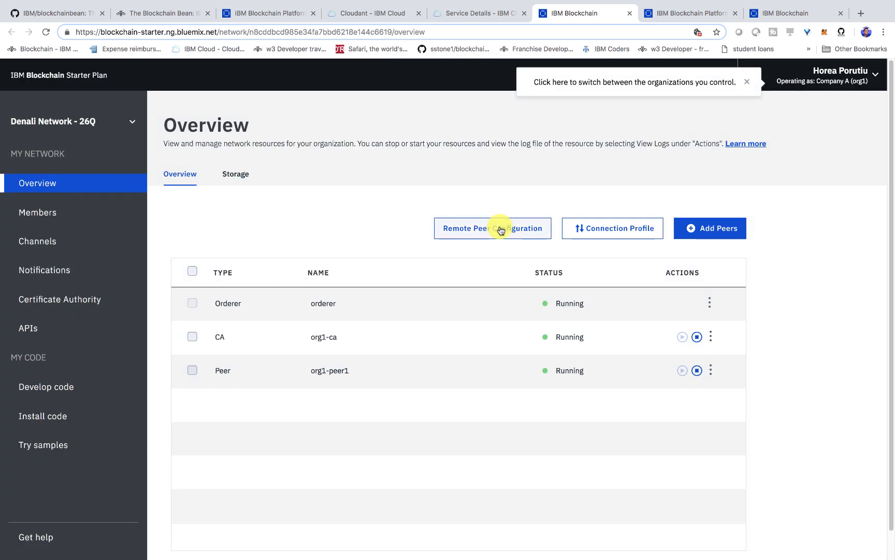
Reload the IBM/blockchainbean GitHub repository page and select its HTTPS clone URL for copying
{"action": "left_click", "coordinate": [41, 12]}
{"action": "left_click", "coordinate": [536, 181]}
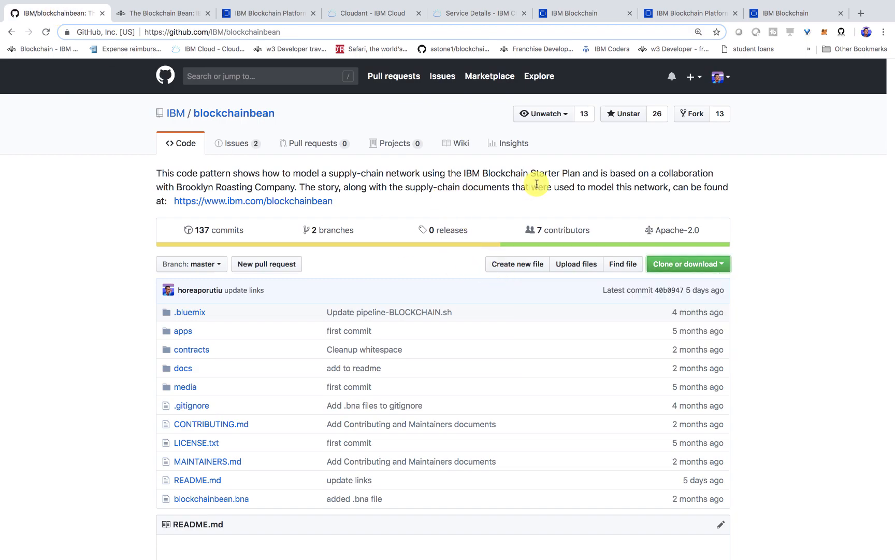
{"action": "key", "text": "super+r"}
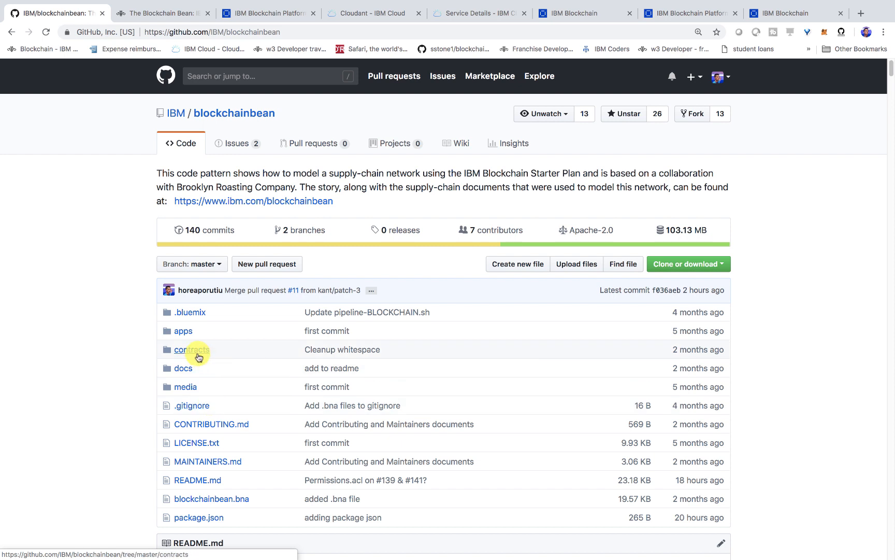
{"action": "scroll", "coordinate": [167, 363], "scroll_direction": "down", "scroll_amount": 1}
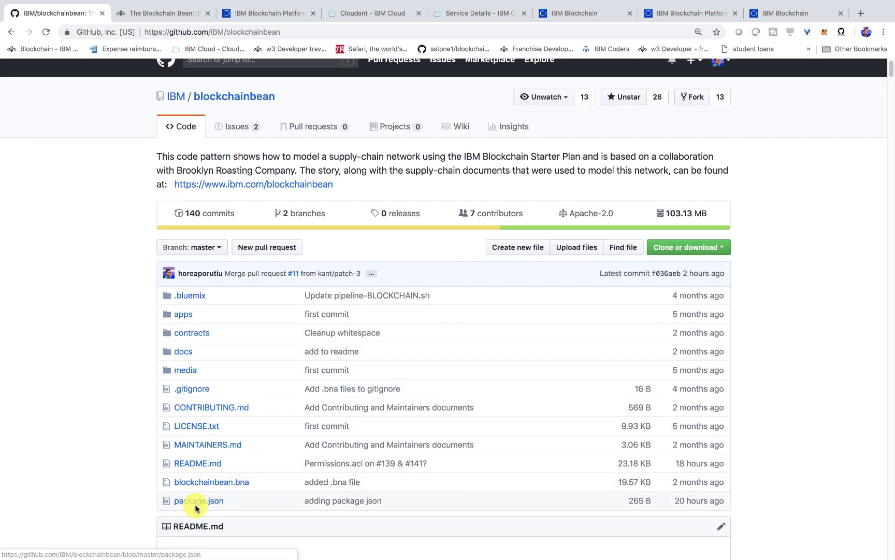
{"action": "left_click", "coordinate": [677, 240]}
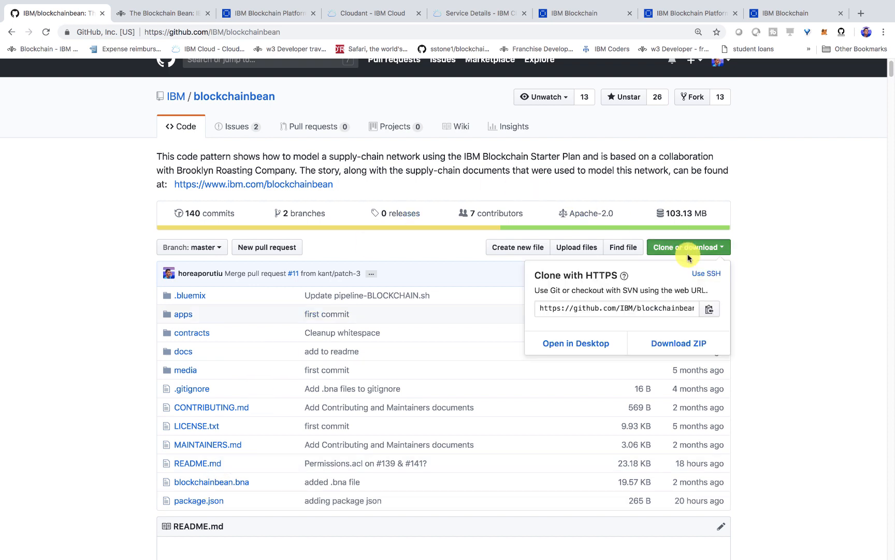
{"action": "left_click", "coordinate": [631, 309]}
{"action": "key", "text": "super+c"}
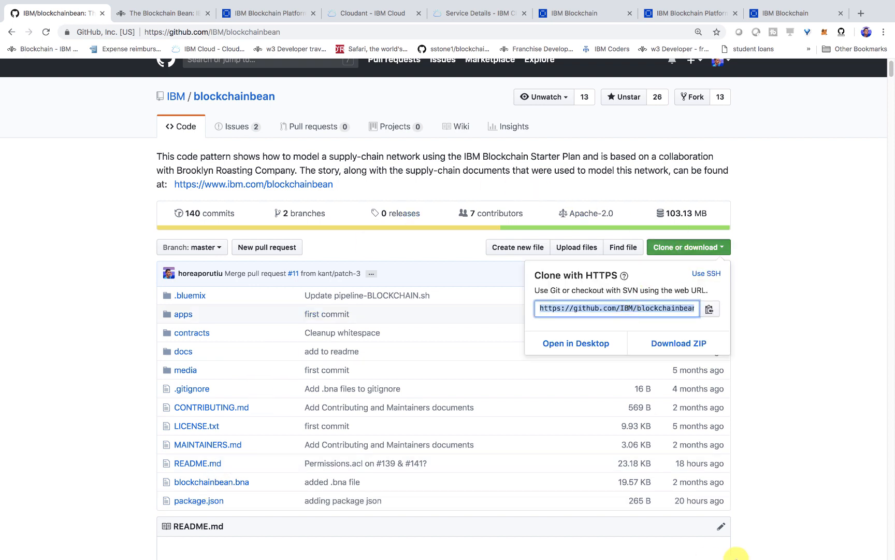
{"action": "mouse_move", "coordinate": [735, 557]}
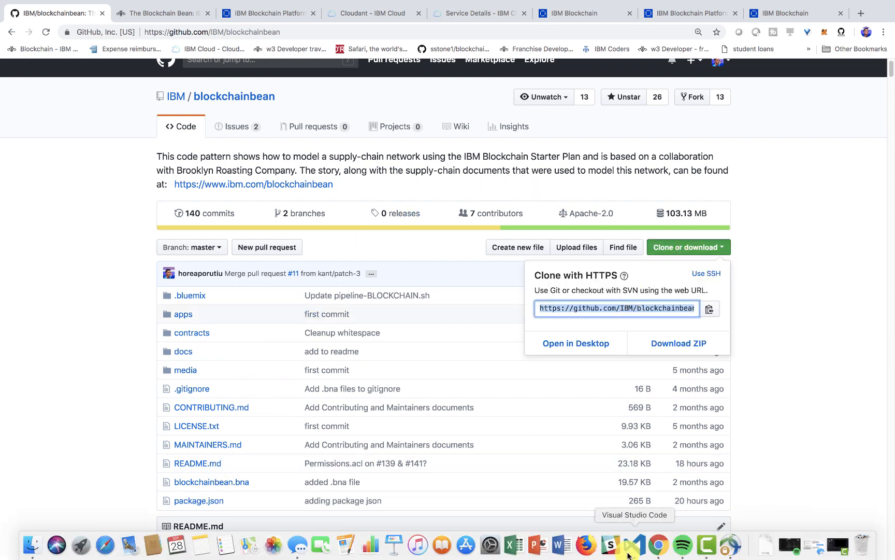
{"action": "left_click", "coordinate": [628, 545]}
{"action": "type", "text": "clear"}
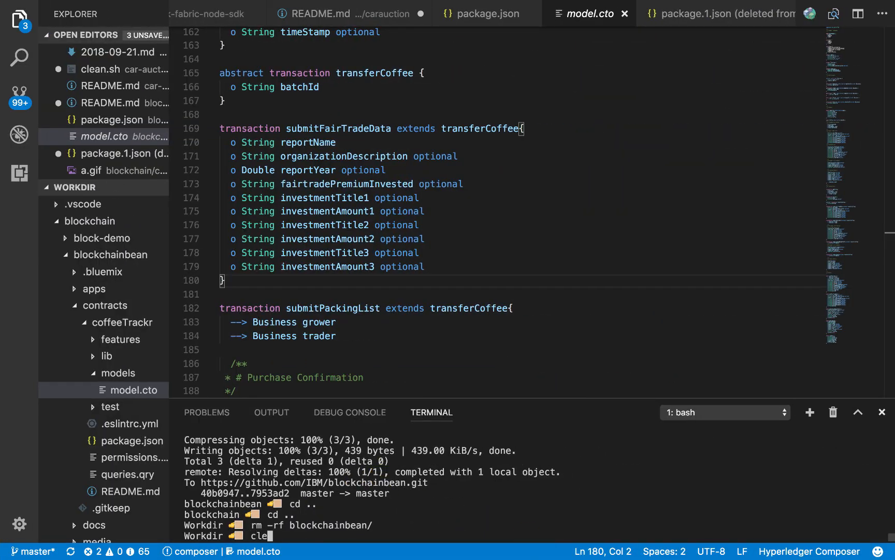
{"action": "key", "text": "Return"}
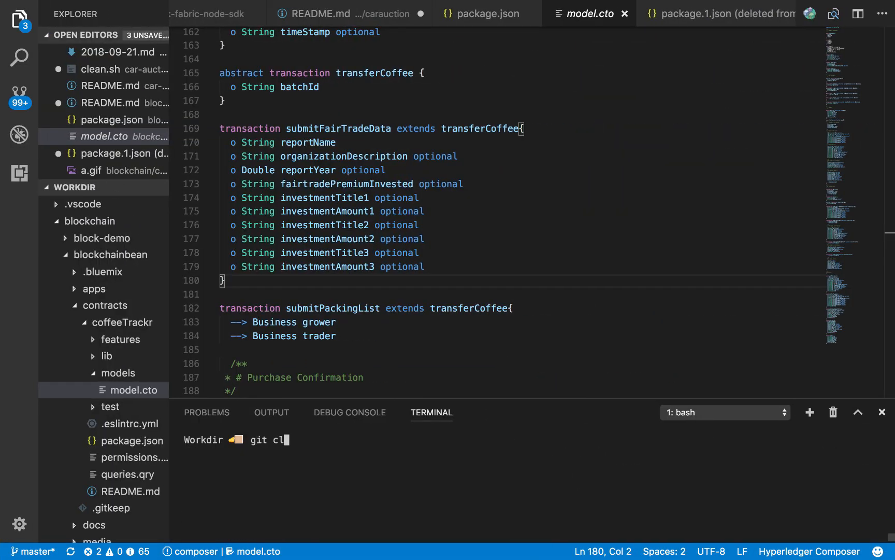
{"action": "type", "text": "git clone"}
{"action": "key", "text": "super+v"}
{"action": "key", "text": "Return"}
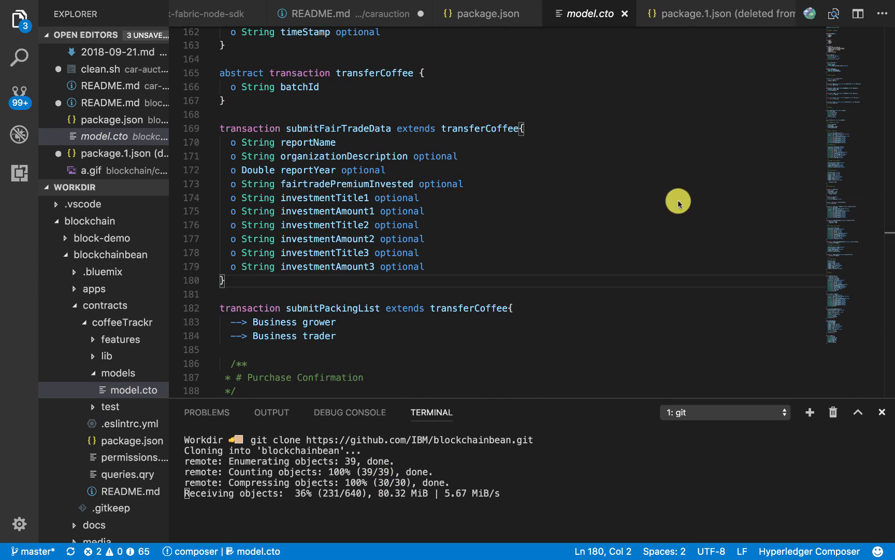
Switch to Chrome, open the IBM Developer cl-deploy-blockchain-starter-plan-network tutorial in a new tab, and review its Prerequisites section
{"action": "key", "text": "super+Tab"}
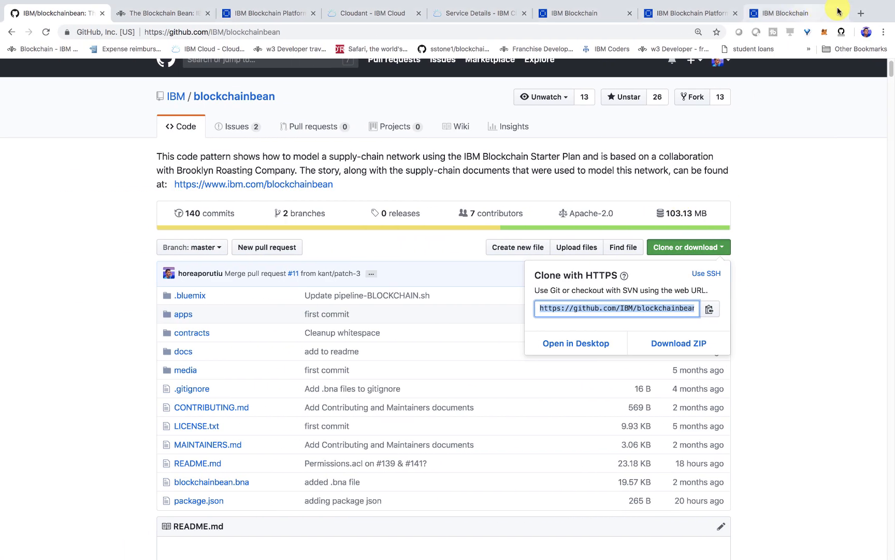
{"action": "left_click", "coordinate": [862, 13]}
{"action": "key", "text": "super+v"}
{"action": "key", "text": "Return"}
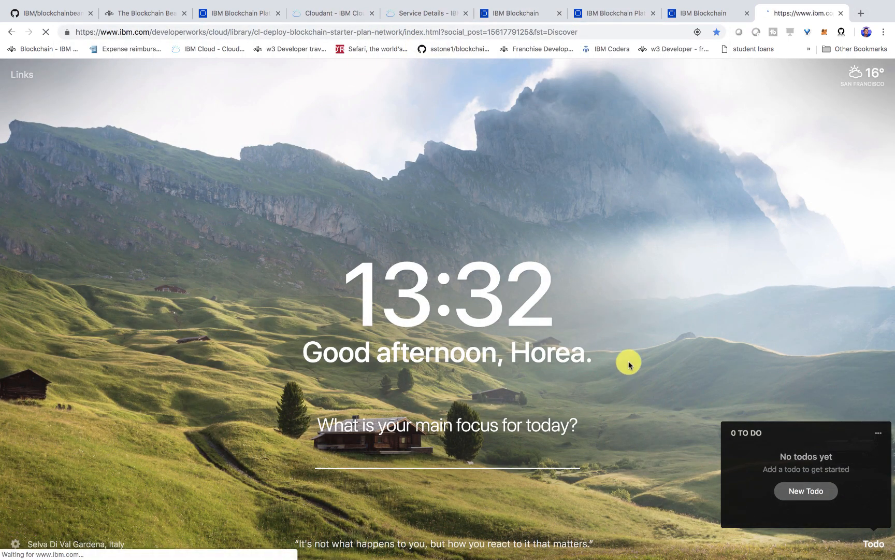
{"action": "scroll", "coordinate": [523, 344], "scroll_direction": "down", "scroll_amount": 6}
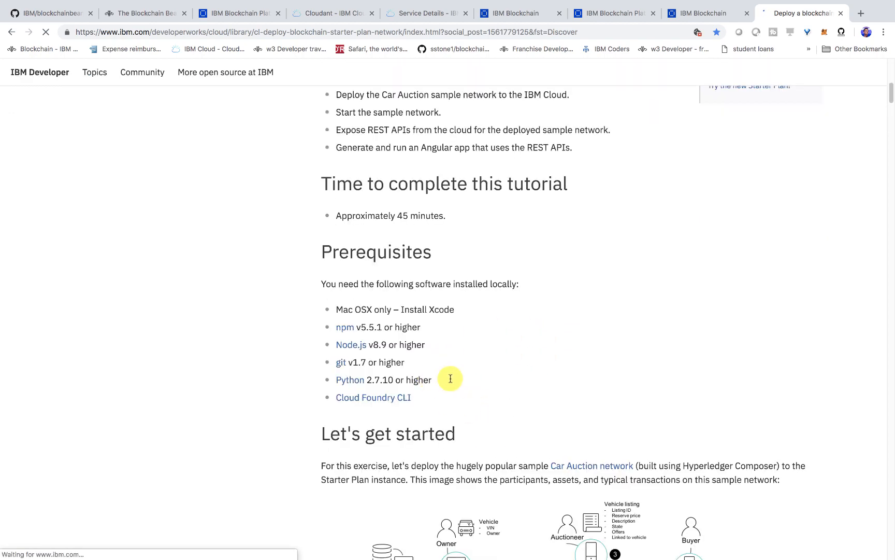
{"action": "left_click_drag", "start_coordinate": [449, 401], "coordinate": [313, 254]}
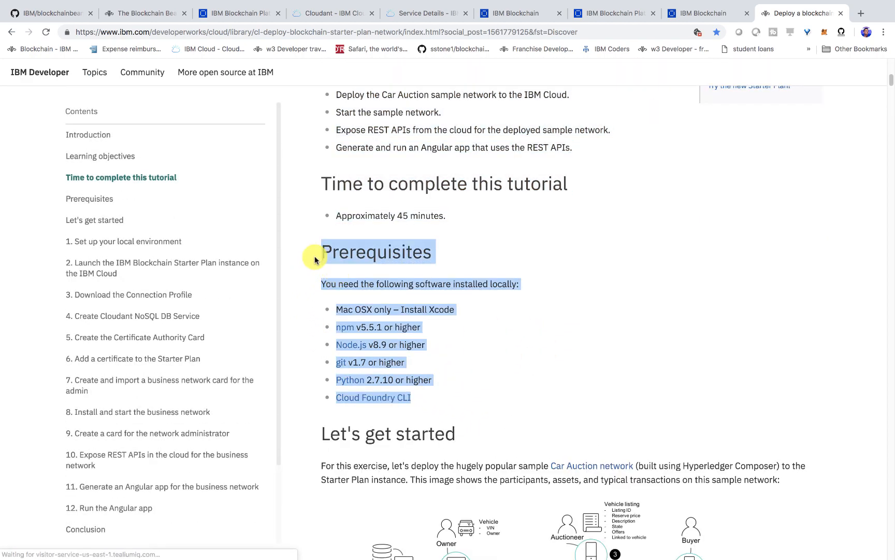
{"action": "scroll", "coordinate": [410, 343], "scroll_direction": "down", "scroll_amount": 8}
{"action": "scroll", "coordinate": [415, 288], "scroll_direction": "down", "scroll_amount": 15}
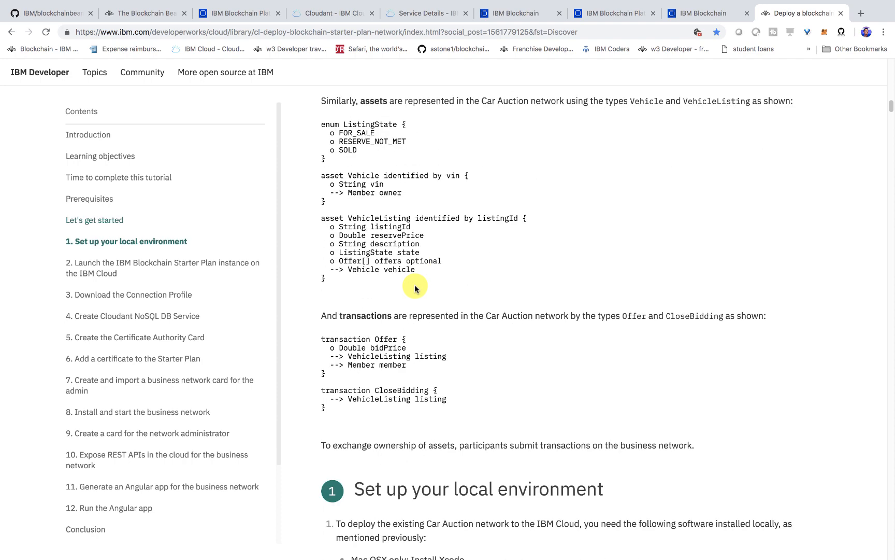
{"action": "scroll", "coordinate": [413, 316], "scroll_direction": "down", "scroll_amount": 2}
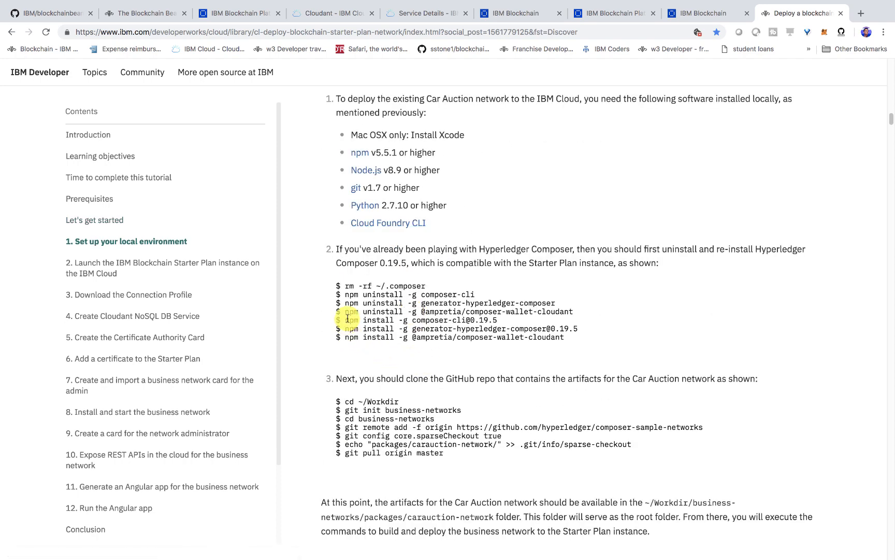
{"action": "left_click_drag", "start_coordinate": [346, 321], "coordinate": [499, 319]}
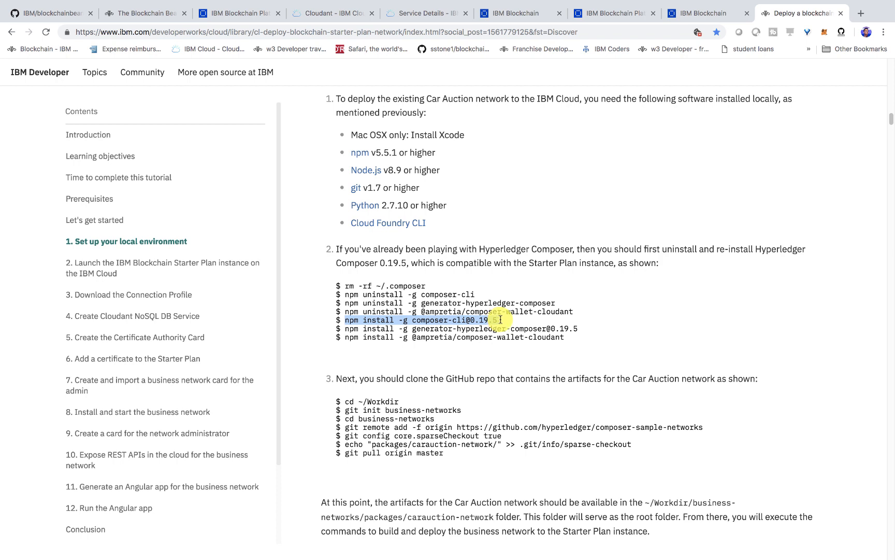
{"action": "left_click_drag", "start_coordinate": [345, 328], "coordinate": [577, 340]}
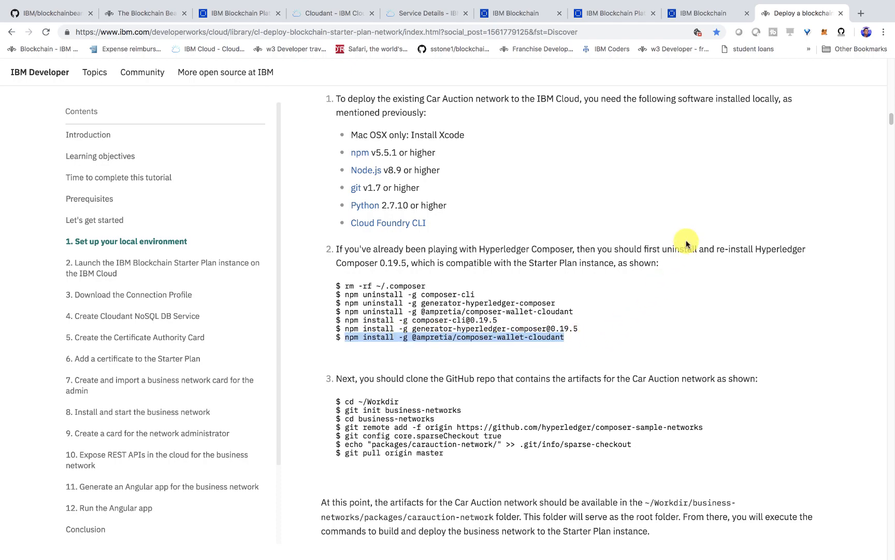
Switch to Visual Studio Code, list the Workdir contents in the terminal, and change into the blockchainbean directory
{"action": "key", "text": "ctrl+Left"}
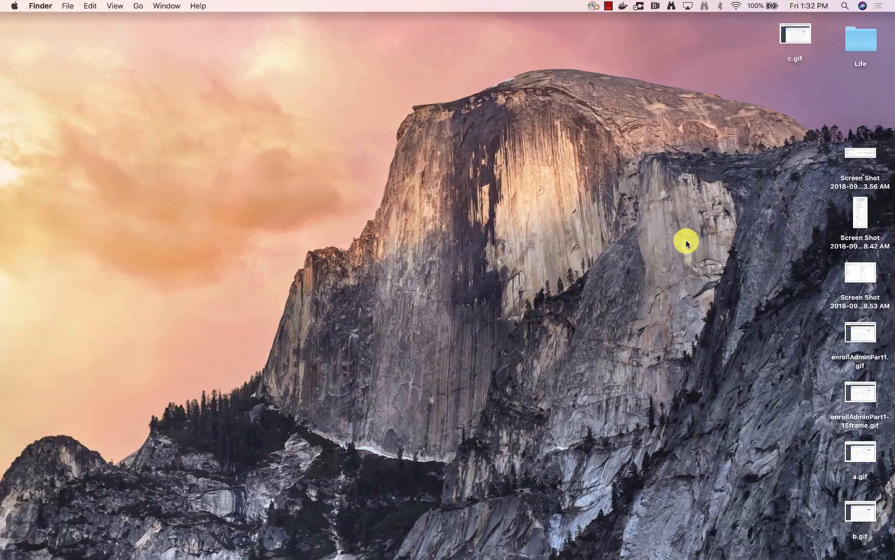
{"action": "key", "text": "ctrl+Right"}
{"action": "key", "text": "ctrl+Right"}
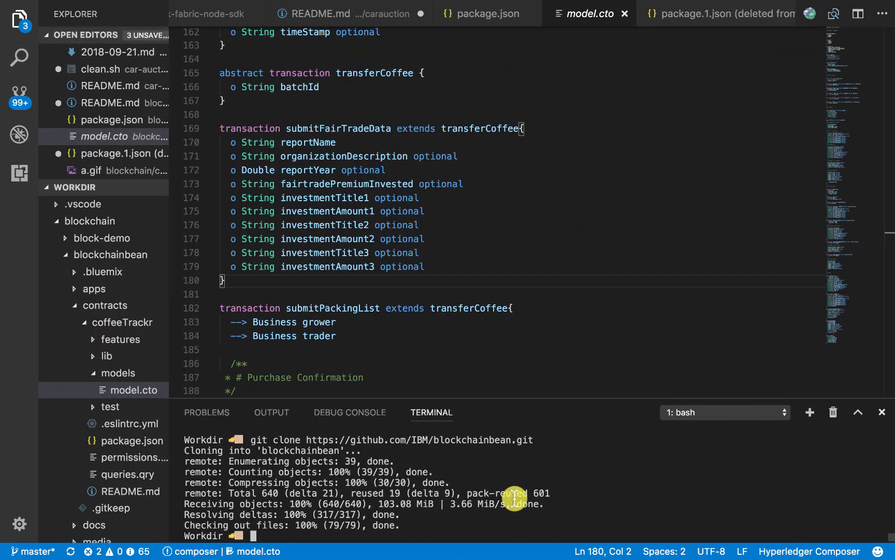
{"action": "type", "text": "ls"}
{"action": "key", "text": "Return"}
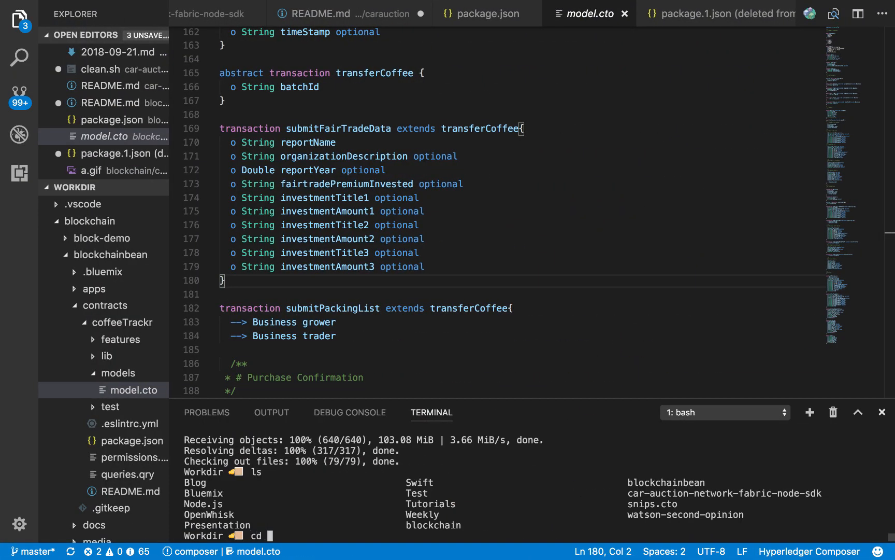
{"action": "type", "text": "cd blockchainbean/"}
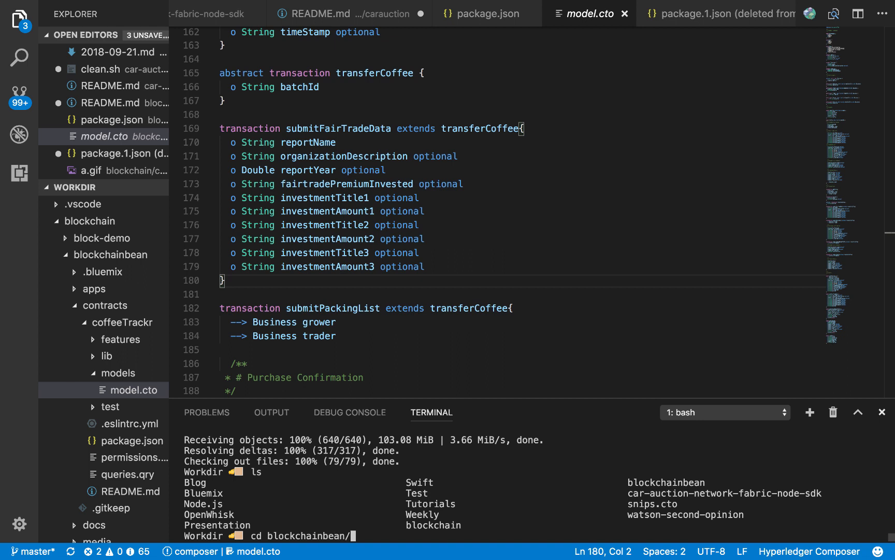
{"action": "key", "text": "Return"}
List the files of the cloned repository and point out blockchainbean.bna and package.json
{"action": "type", "text": "ls"}
{"action": "key", "text": "Return"}
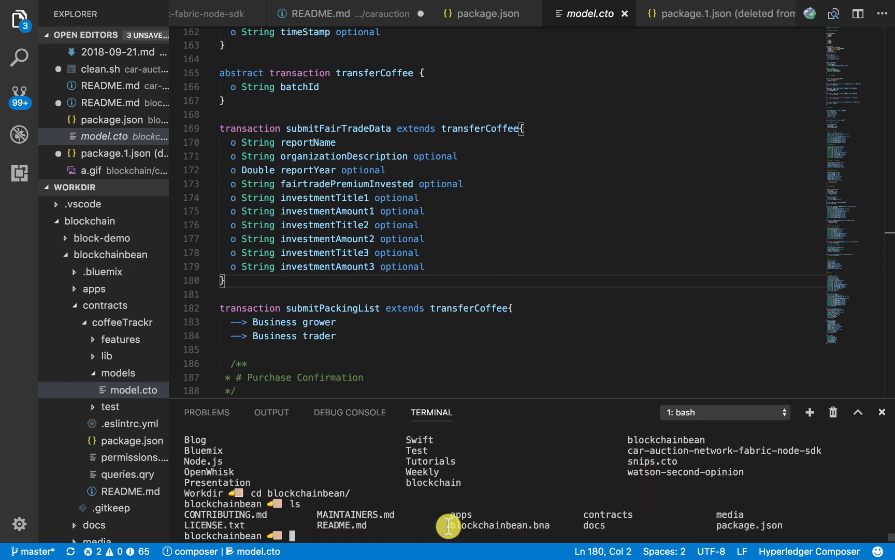
{"action": "left_click_drag", "start_coordinate": [449, 526], "coordinate": [552, 524]}
{"action": "left_click_drag", "start_coordinate": [717, 525], "coordinate": [787, 522]}
{"action": "left_click", "coordinate": [799, 513]}
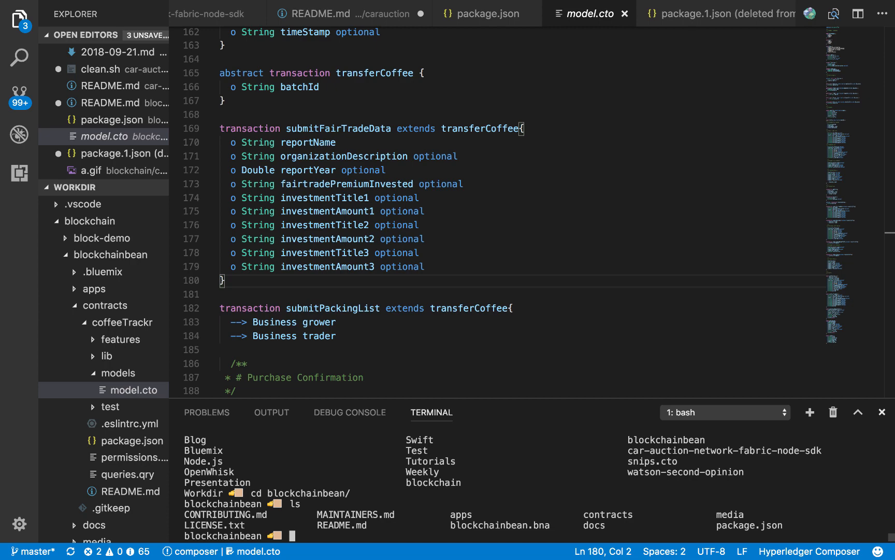
Switch to Chrome and download the connection profile from the Denali Network - 26Q overview page
{"action": "key", "text": "super+Tab"}
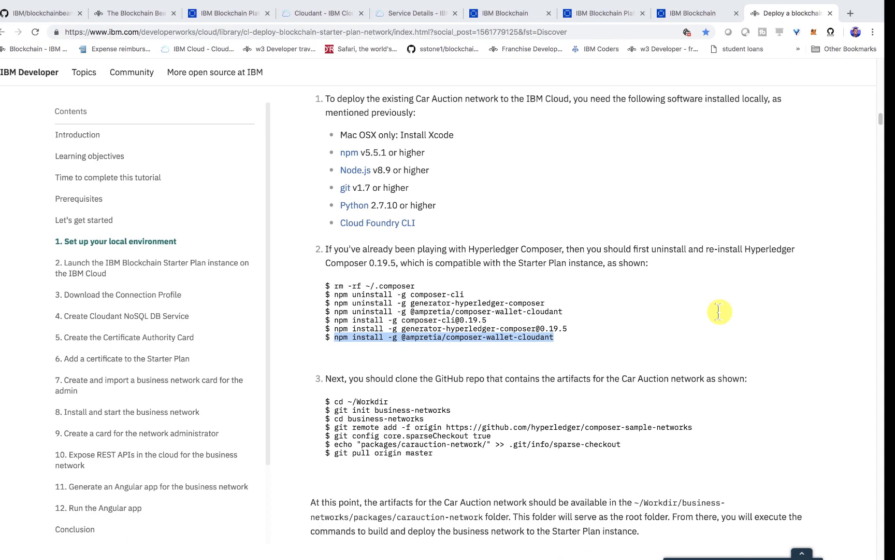
{"action": "left_click", "coordinate": [703, 16]}
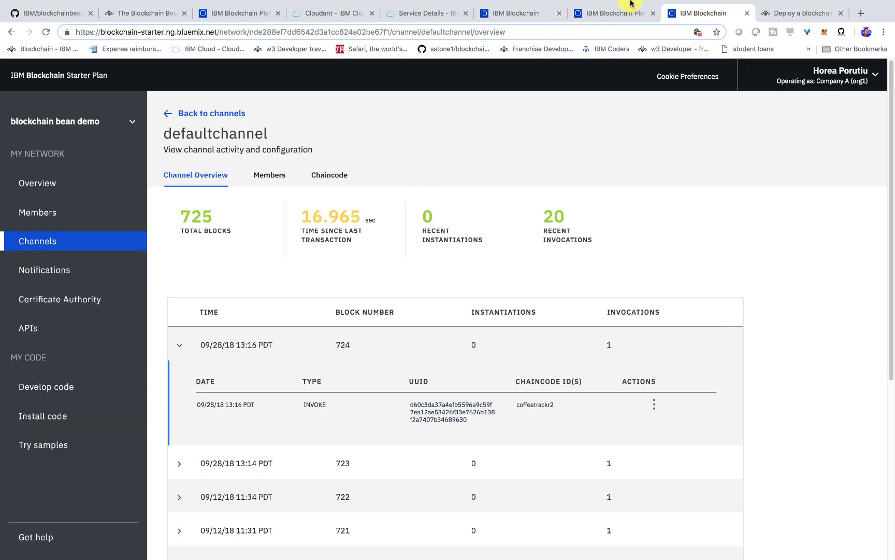
{"action": "left_click", "coordinate": [622, 15]}
{"action": "left_click", "coordinate": [523, 15]}
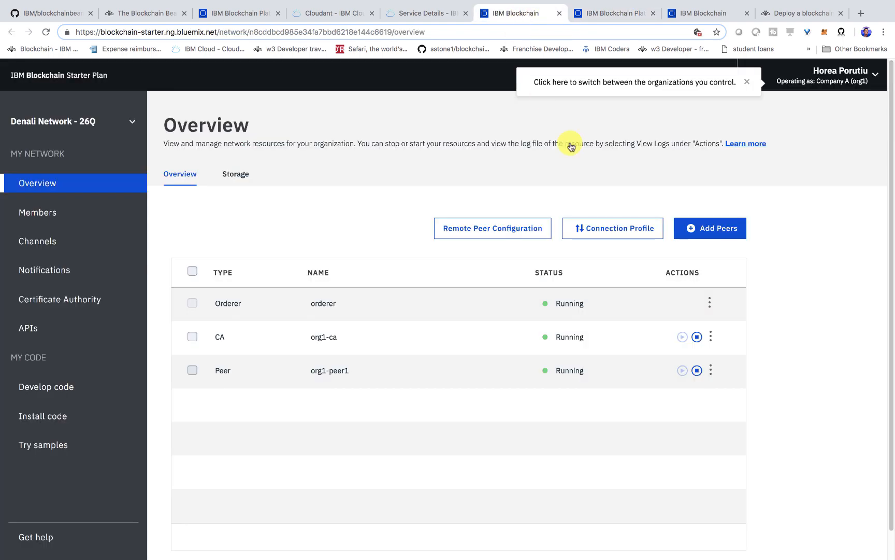
{"action": "left_click", "coordinate": [623, 232]}
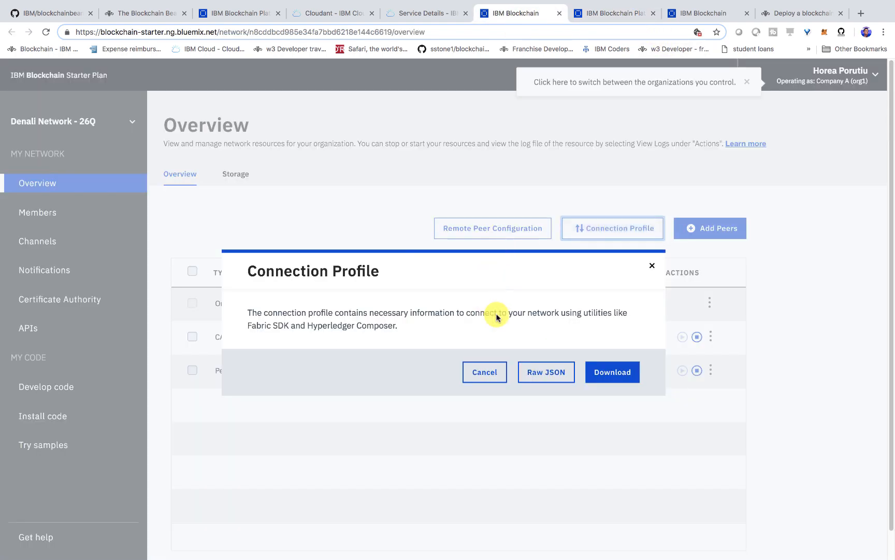
{"action": "left_click", "coordinate": [616, 378]}
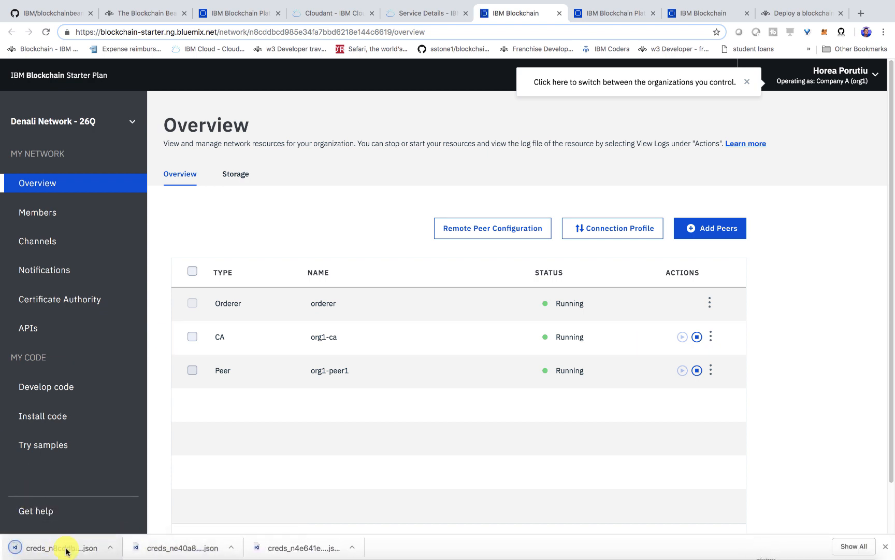
Switch to Finder, reposition and enlarge its window, and show the Downloads folder
{"action": "mouse_move", "coordinate": [87, 547]}
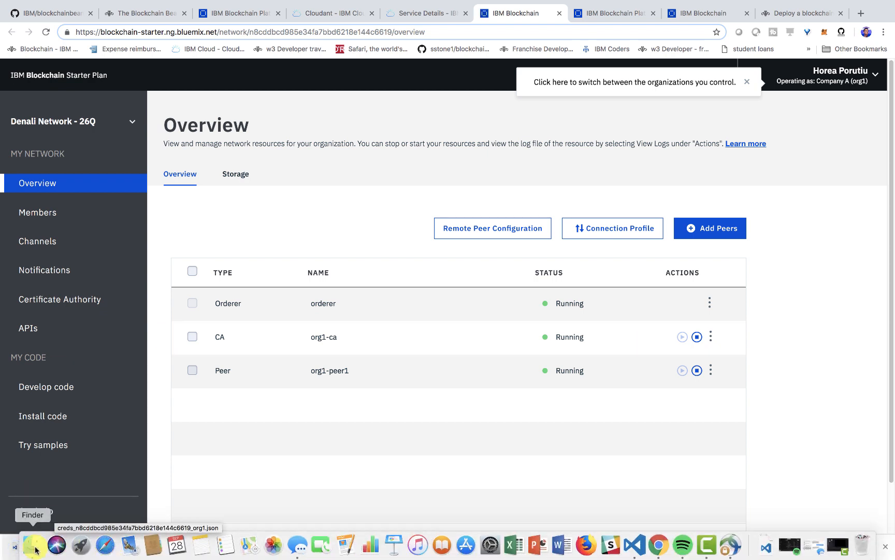
{"action": "left_click", "coordinate": [36, 550]}
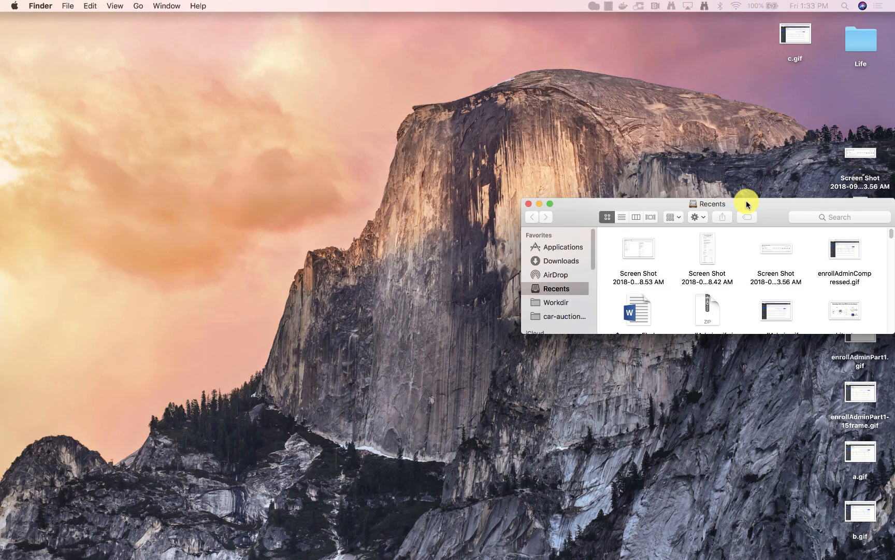
{"action": "left_click_drag", "start_coordinate": [744, 200], "coordinate": [350, 152]}
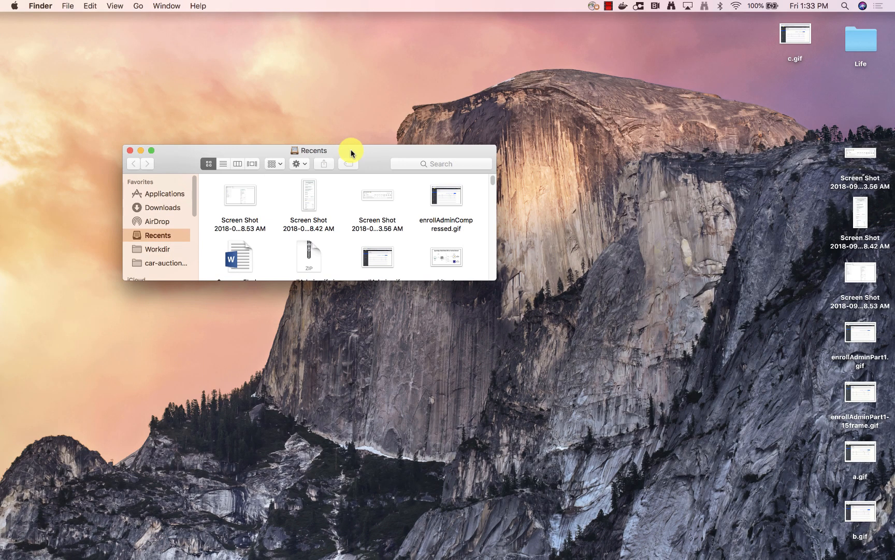
{"action": "left_click_drag", "start_coordinate": [495, 280], "coordinate": [537, 345]}
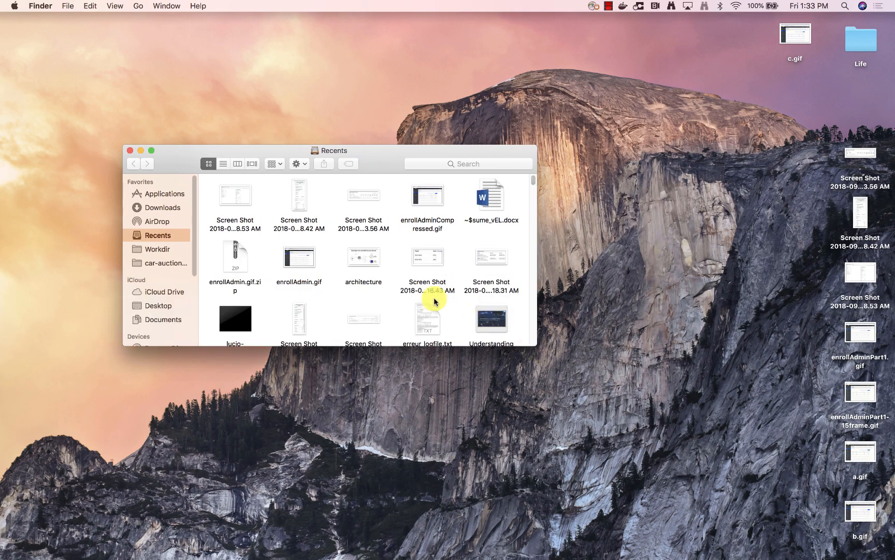
{"action": "left_click", "coordinate": [163, 207]}
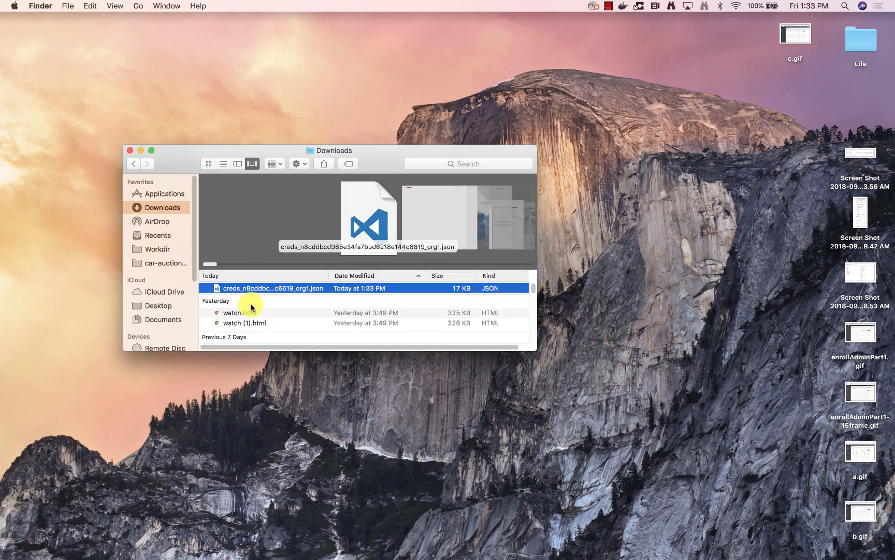
Rename the downloaded credentials JSON file to connection-profile.json and move it into the Workdir folder
{"action": "left_click", "coordinate": [252, 289]}
{"action": "type", "text": "cre"}
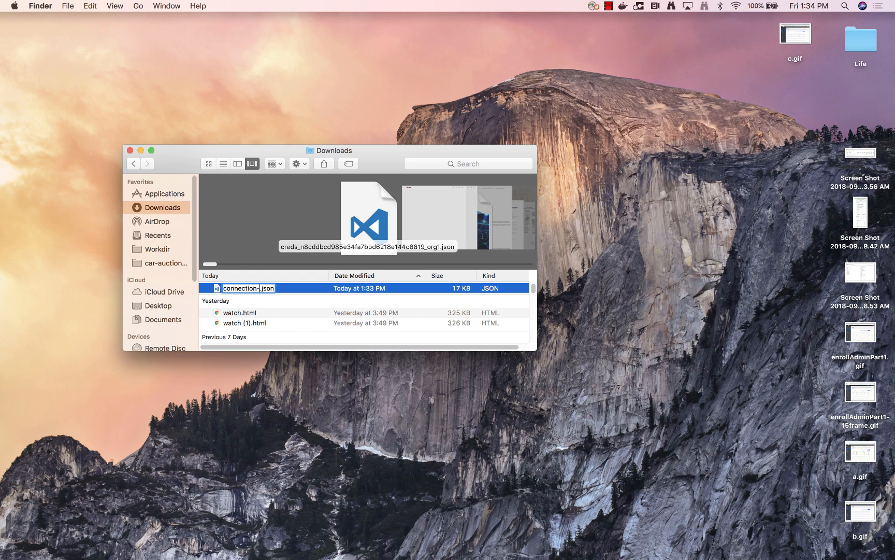
{"action": "key", "text": "Return"}
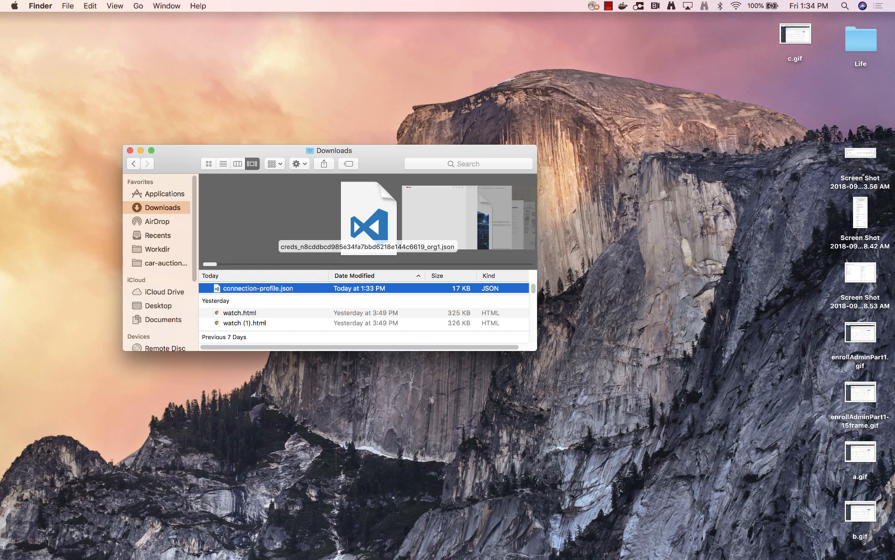
{"action": "left_click_drag", "start_coordinate": [299, 289], "coordinate": [175, 246]}
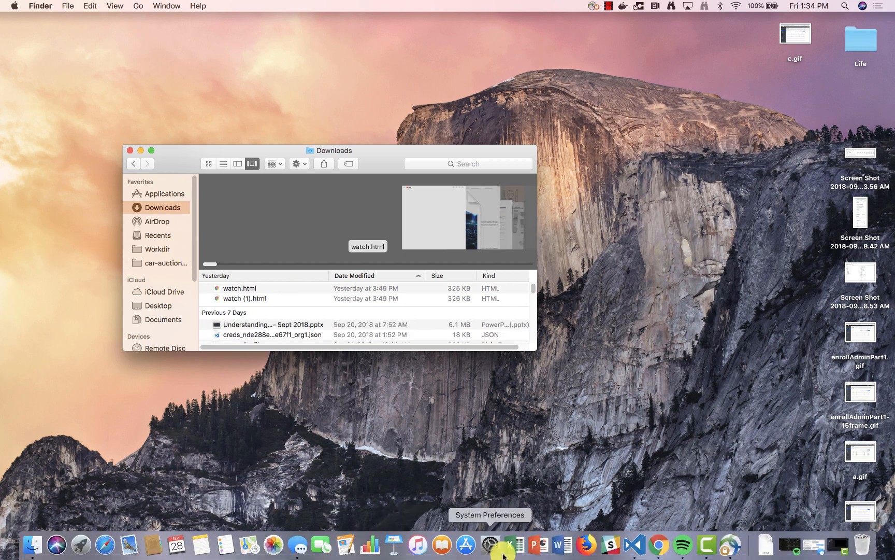
Switch to Visual Studio Code, move connection-profile.json from Workdir into the cloned blockchainbean folder, and open the file
{"action": "left_click", "coordinate": [637, 544]}
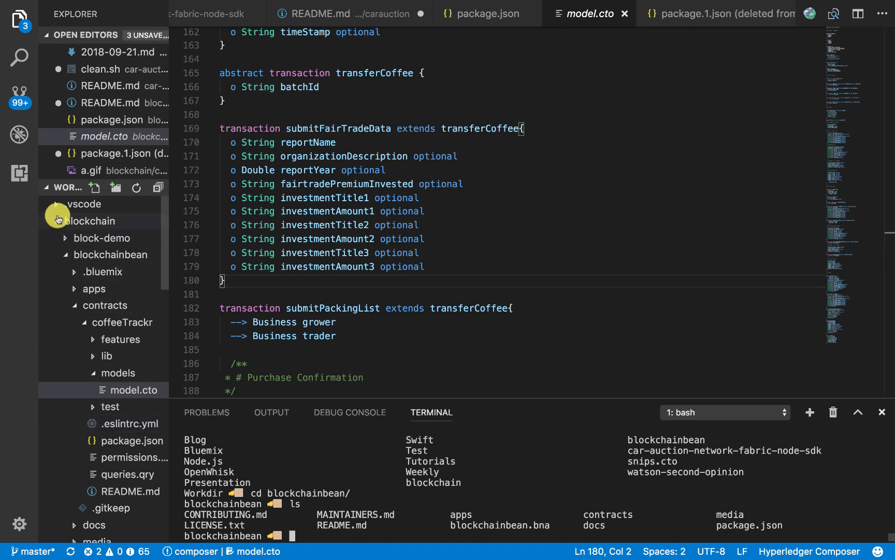
{"action": "left_click", "coordinate": [57, 221]}
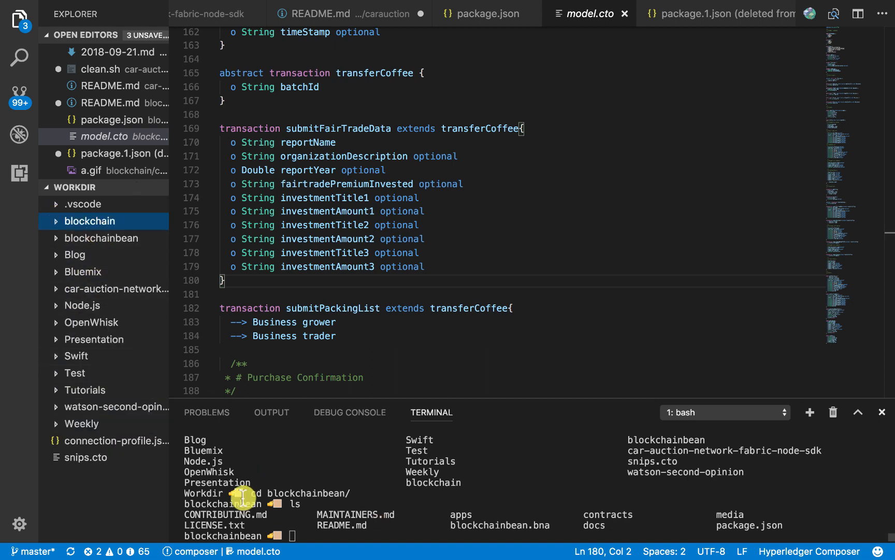
{"action": "left_click_drag", "start_coordinate": [102, 341], "coordinate": [65, 238]}
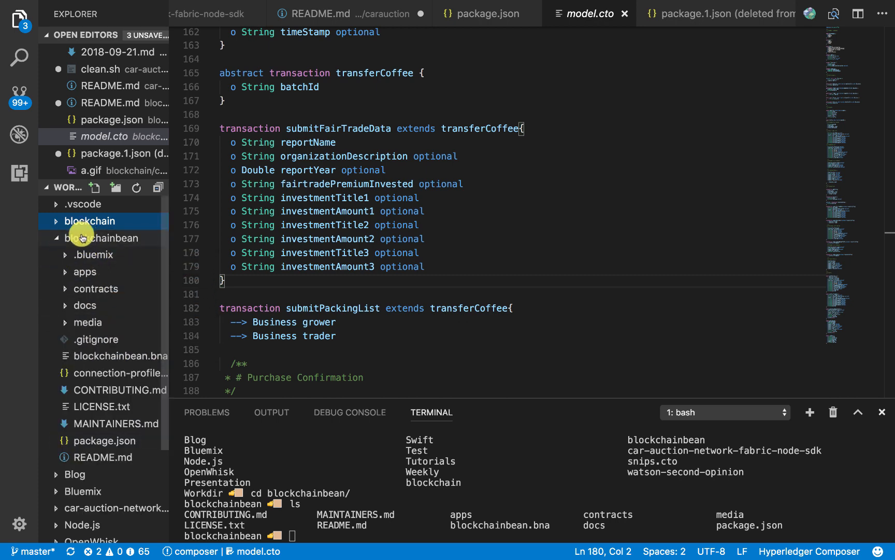
{"action": "left_click", "coordinate": [127, 373]}
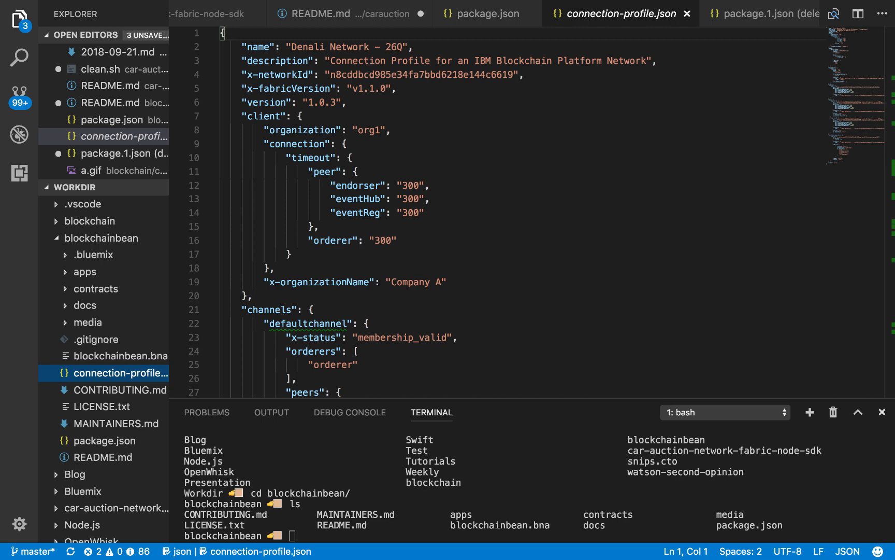
Switch to Chrome and go from the blockchain service details through the IBM Cloud dashboard to the catalog for creating a resource
{"action": "key", "text": "ctrl+Right"}
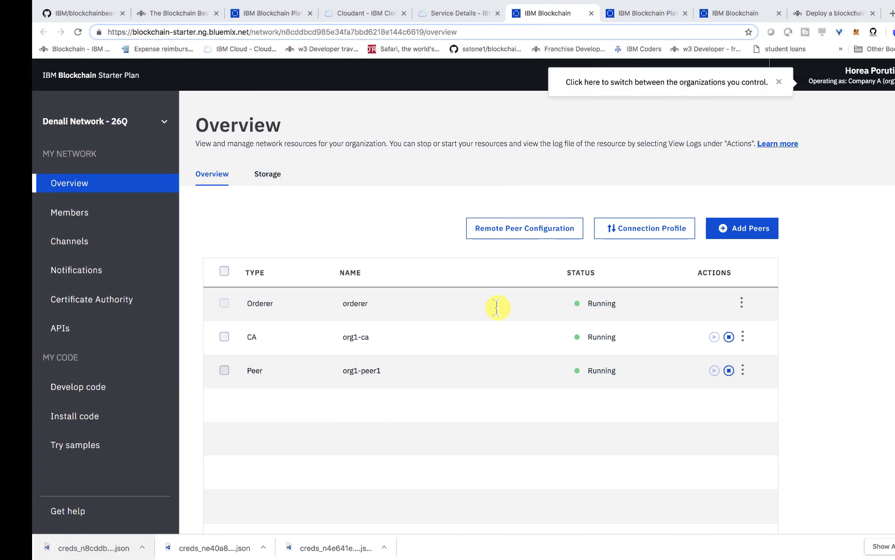
{"action": "left_click", "coordinate": [438, 14]}
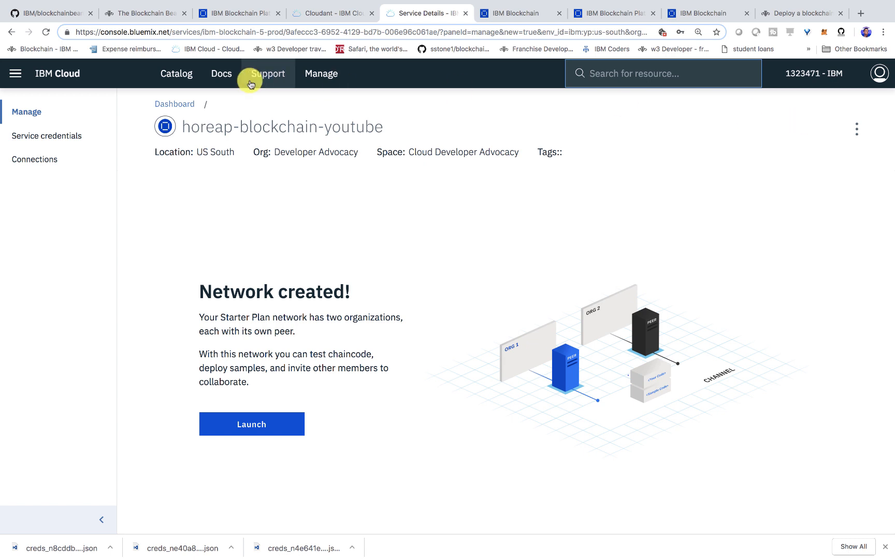
{"action": "left_click", "coordinate": [72, 75]}
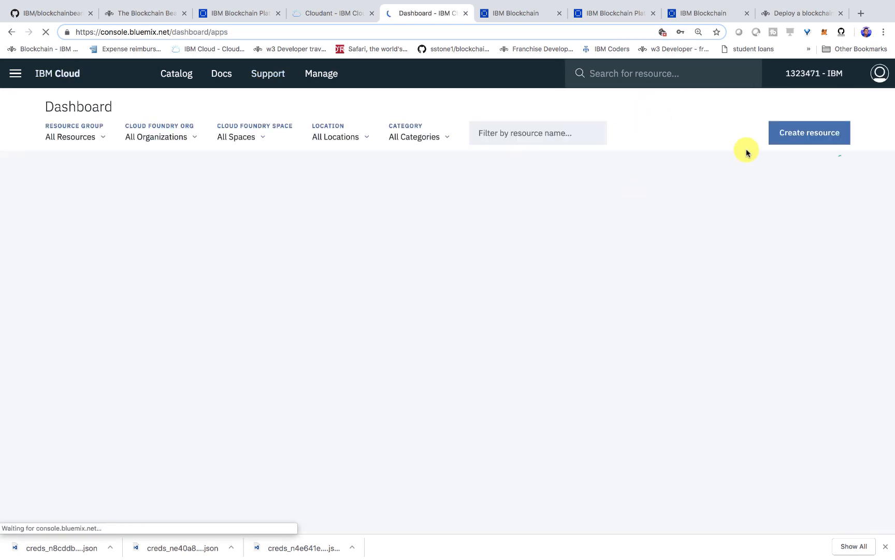
{"action": "left_click", "coordinate": [796, 134]}
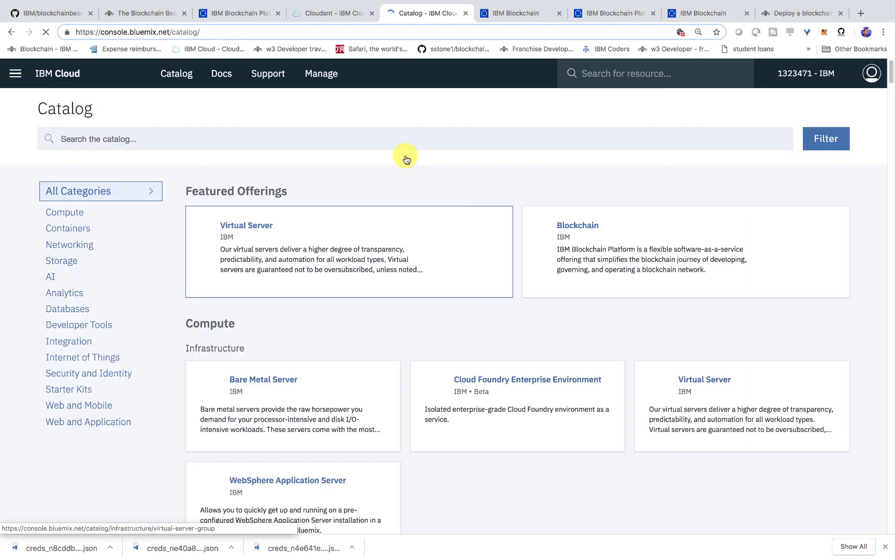
Search the IBM Cloud catalog for cloudant and open the Cloudant service page
{"action": "left_click", "coordinate": [338, 136]}
{"action": "type", "text": "udant"}
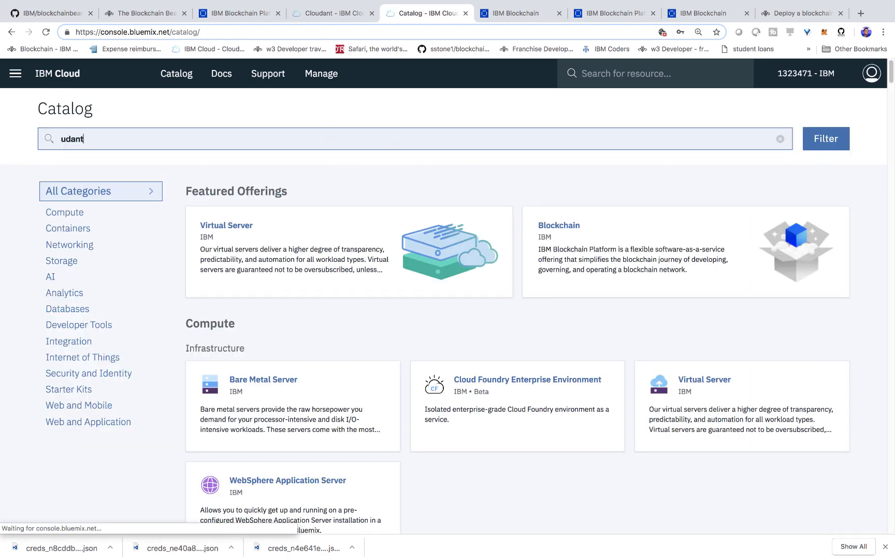
{"action": "key", "text": "BackSpace"}
{"action": "key", "text": "BackSpace"}
{"action": "key", "text": "BackSpace"}
{"action": "key", "text": "BackSpace"}
{"action": "key", "text": "BackSpace"}
{"action": "type", "text": "clo"}
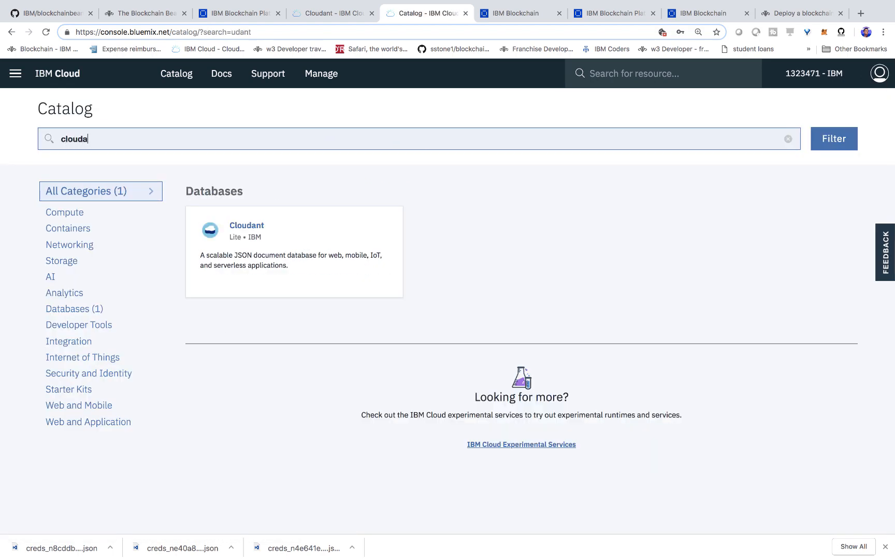
{"action": "left_click", "coordinate": [363, 253]}
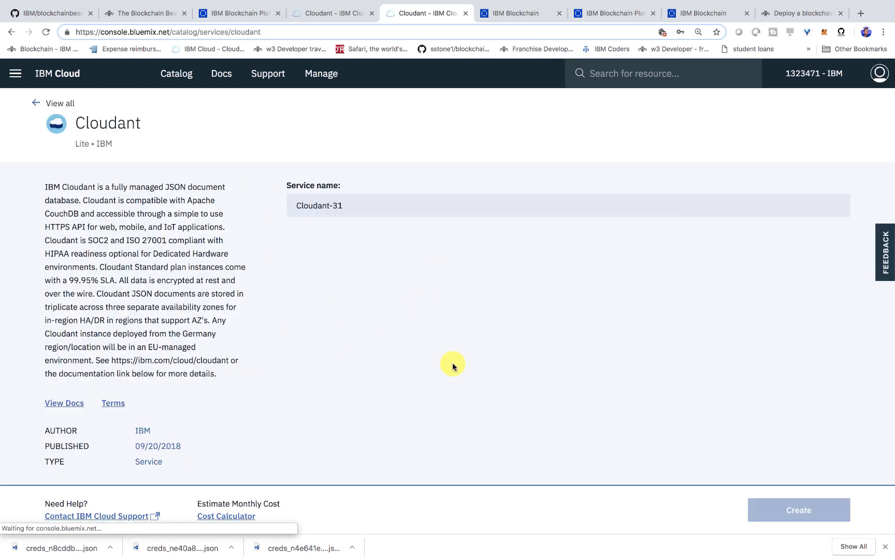
Replace the default Cloudant service name with the account owner's short handle and try to create the service
{"action": "left_click_drag", "start_coordinate": [77, 145], "coordinate": [110, 146]}
{"action": "left_click", "coordinate": [347, 204]}
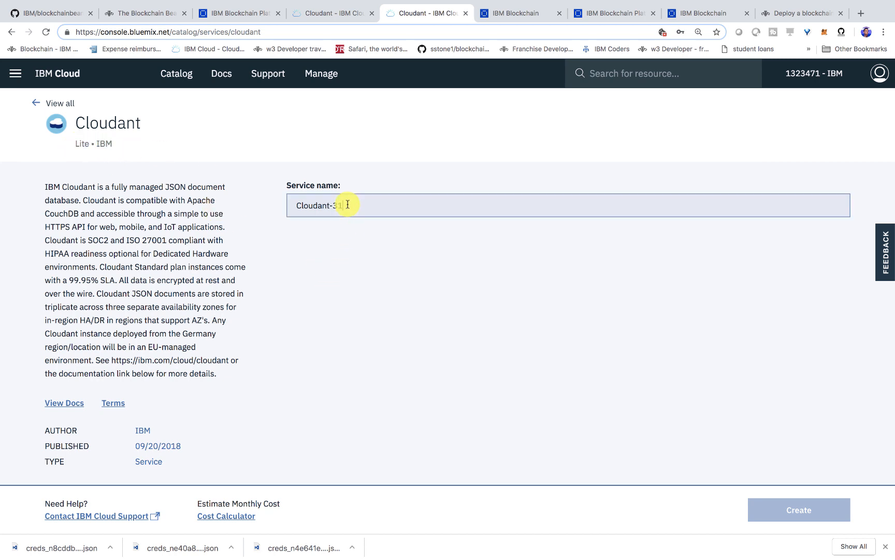
{"action": "key", "text": "BackSpace"}
{"action": "key", "text": "BackSpace"}
{"action": "key", "text": "BackSpace"}
{"action": "key", "text": "BackSpace"}
{"action": "type", "text": "horeap"}
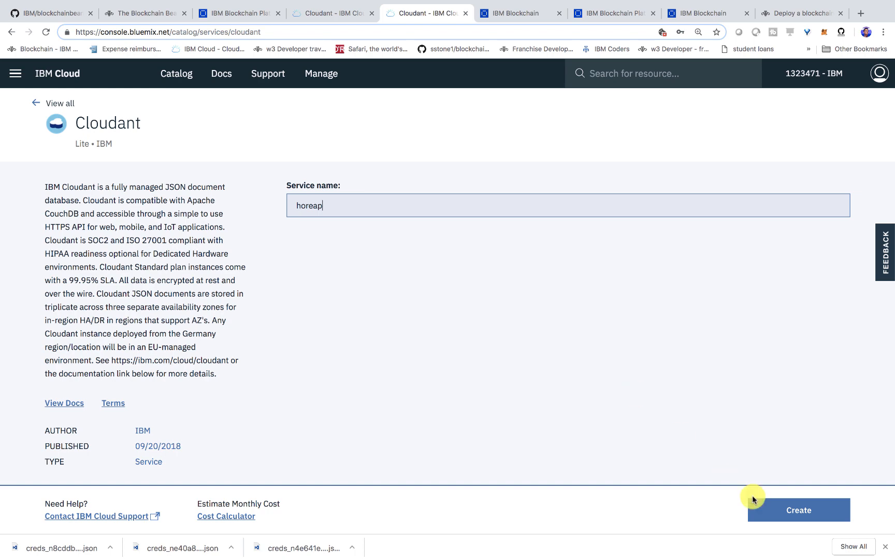
{"action": "left_click", "coordinate": [787, 509]}
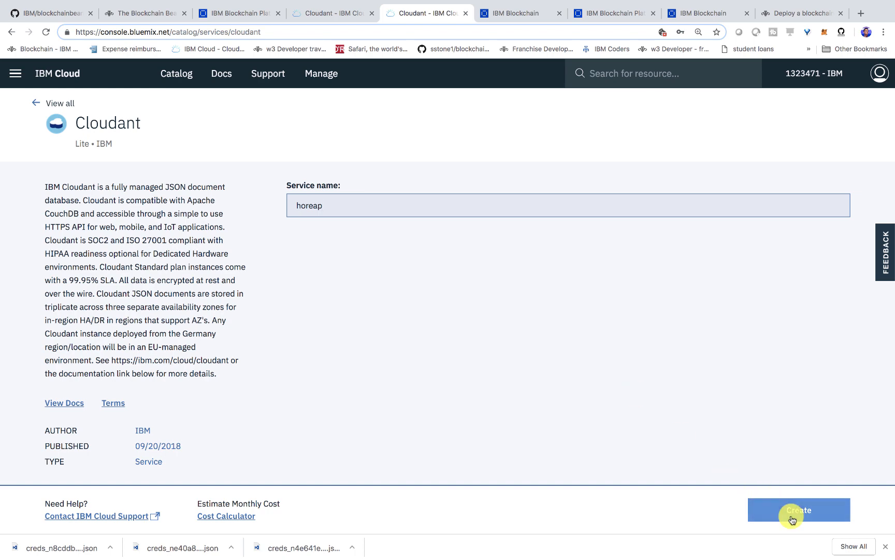
{"action": "triple_click", "coordinate": [378, 312]}
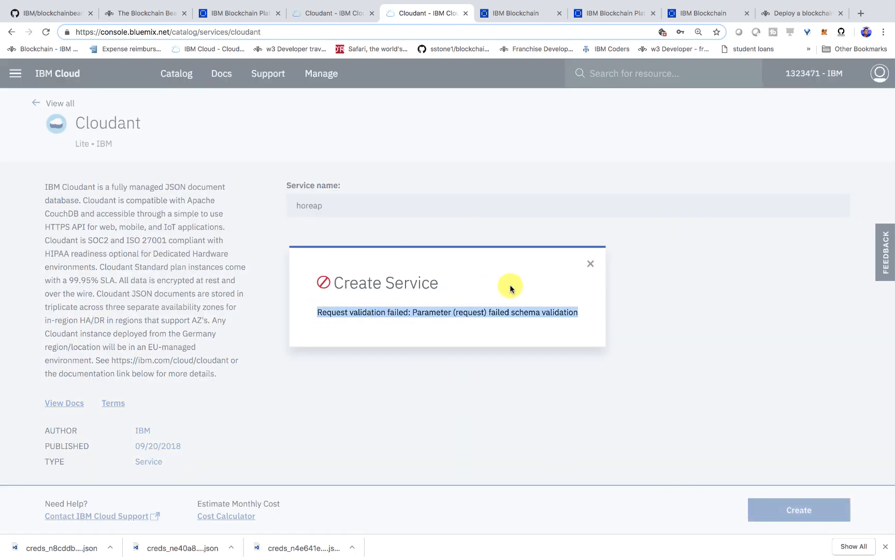
{"action": "left_click", "coordinate": [590, 263]}
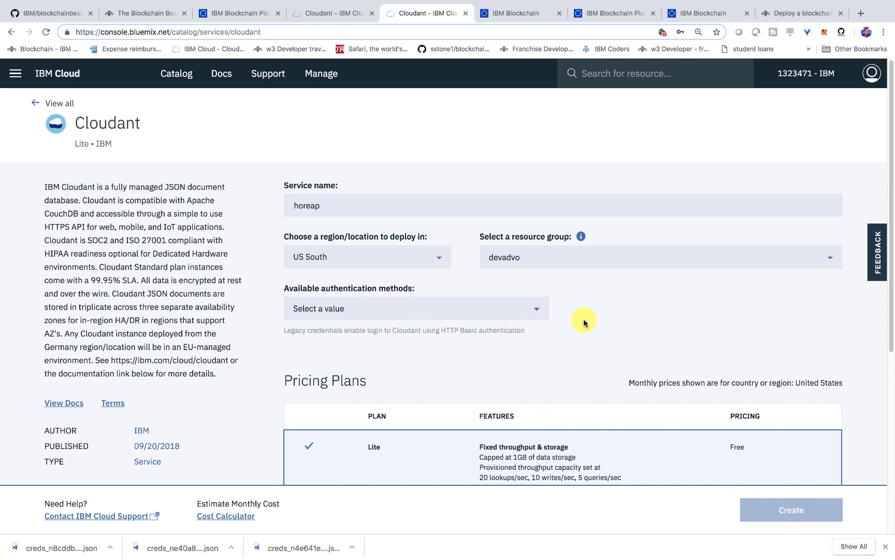
Set the authentication method to "Use both legacy credentials and IAM" and submit the Cloudant service for creation
{"action": "left_click", "coordinate": [520, 312]}
{"action": "left_click", "coordinate": [494, 338]}
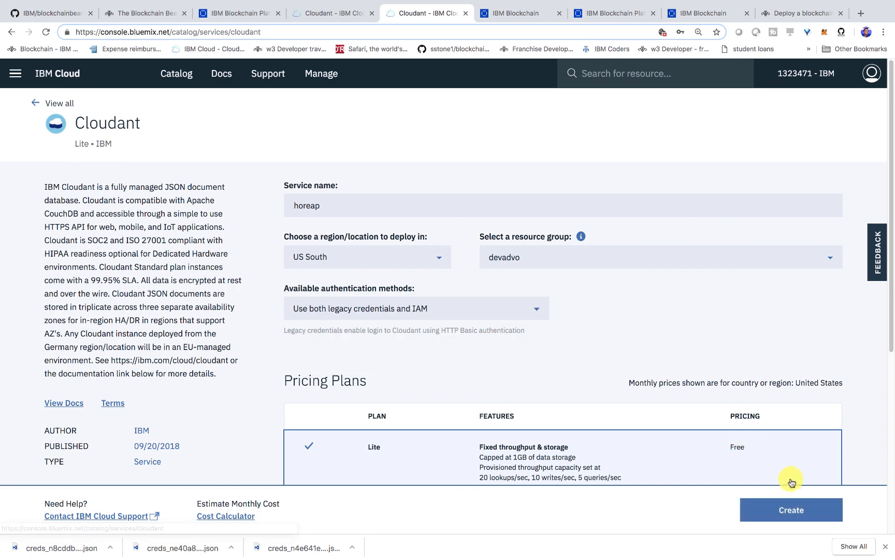
{"action": "left_click", "coordinate": [792, 508]}
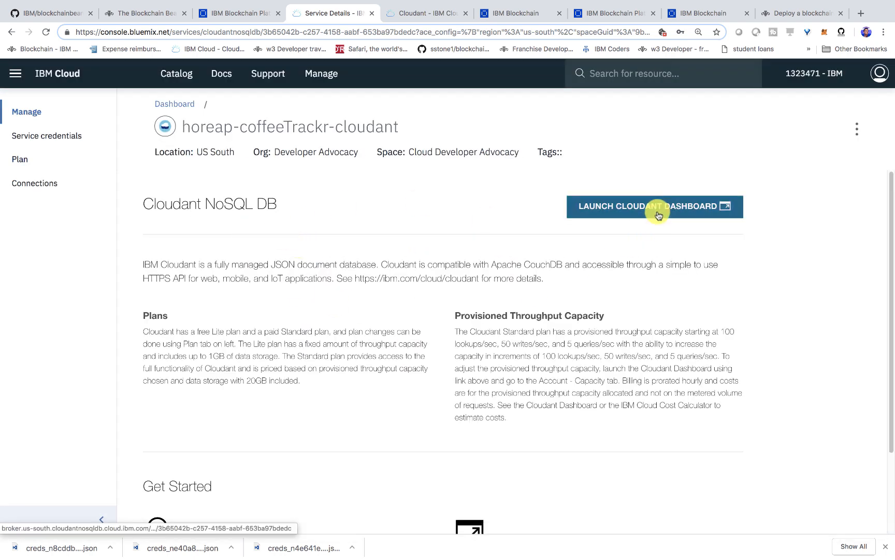
Launch the Cloudant dashboard of the existing coffeeTrackr Cloudant instance and view its databases
{"action": "left_click", "coordinate": [659, 215]}
{"action": "left_click", "coordinate": [378, 14]}
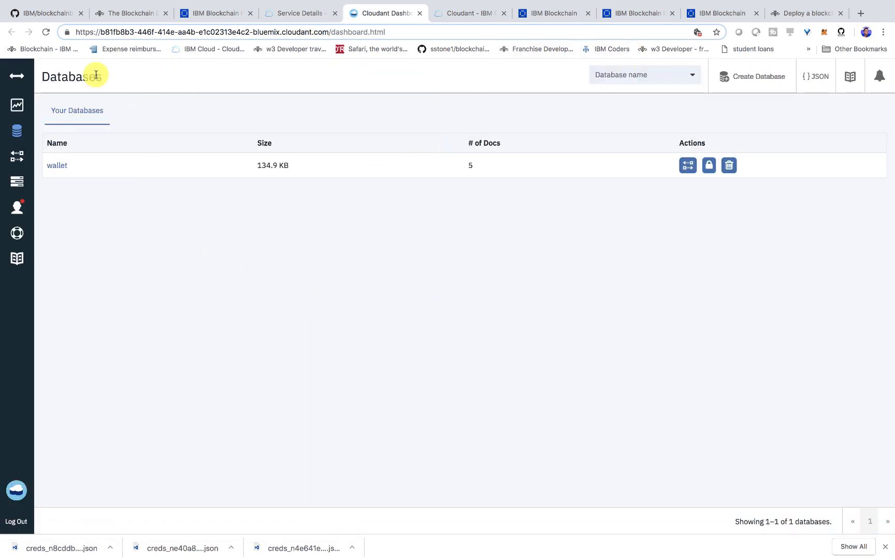
{"action": "left_click", "coordinate": [236, 31]}
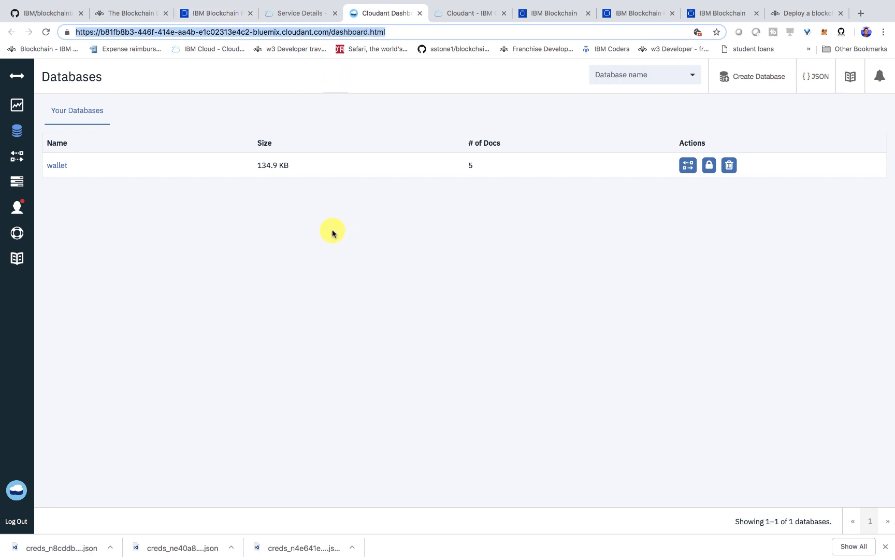
{"action": "left_click", "coordinate": [284, 286]}
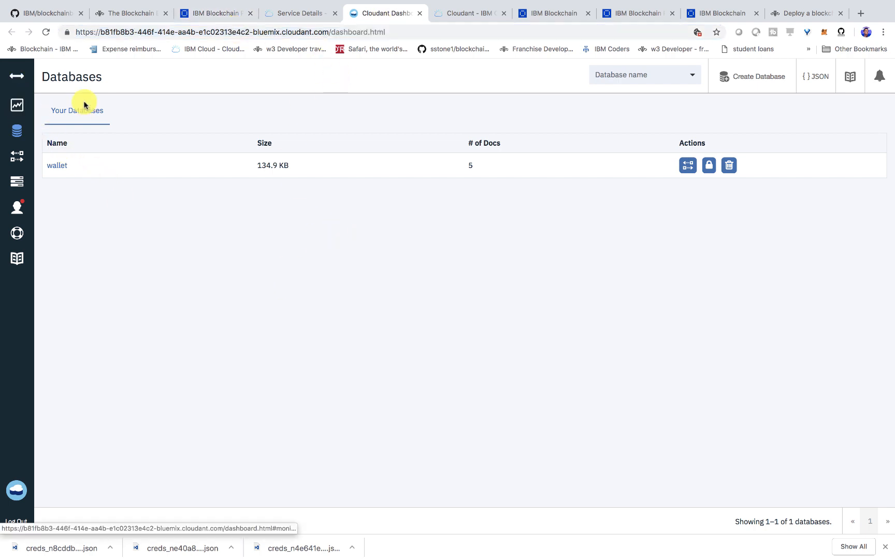
Create a Cloudant database named composer-wallets and return to the database list
{"action": "left_click", "coordinate": [742, 76]}
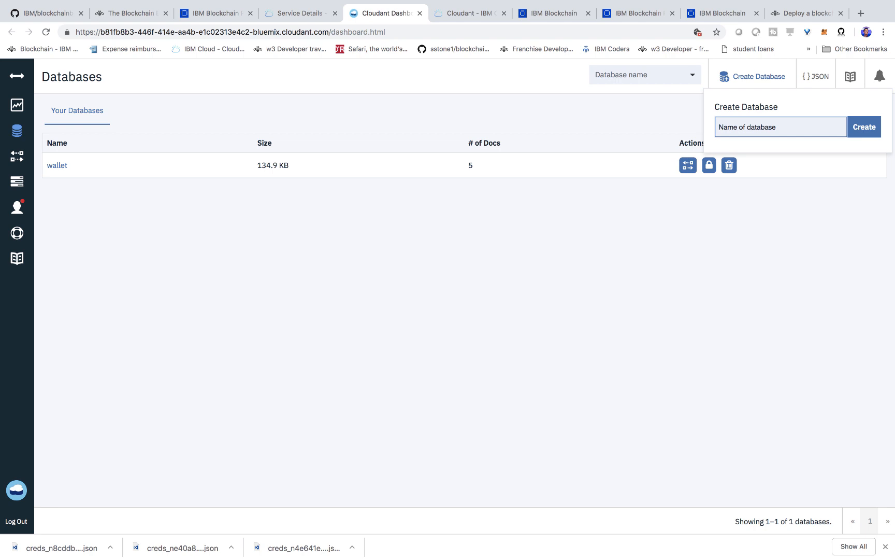
{"action": "key", "text": "super+Tab"}
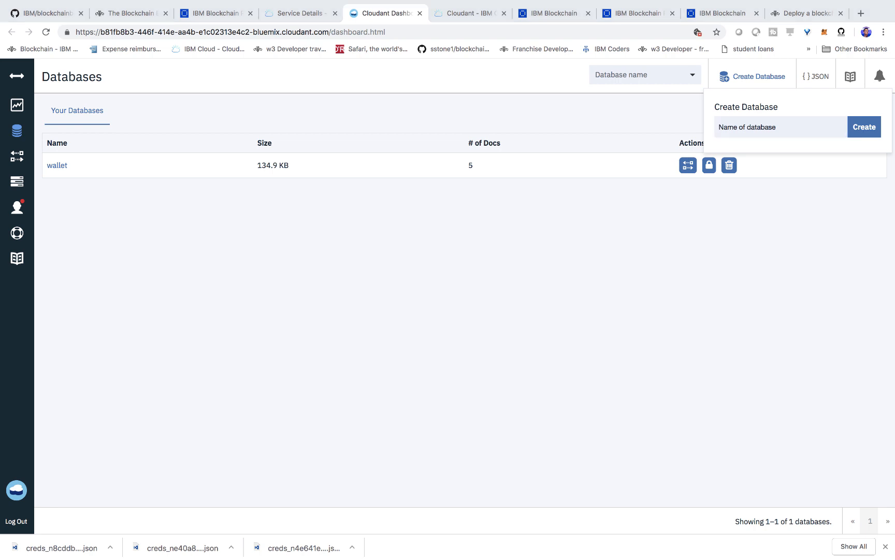
{"action": "left_click", "coordinate": [770, 129]}
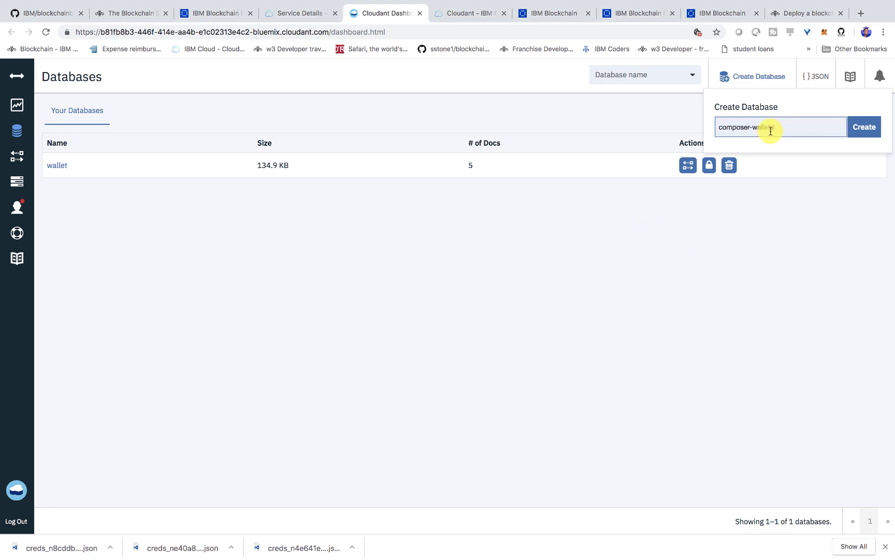
{"action": "left_click", "coordinate": [864, 127]}
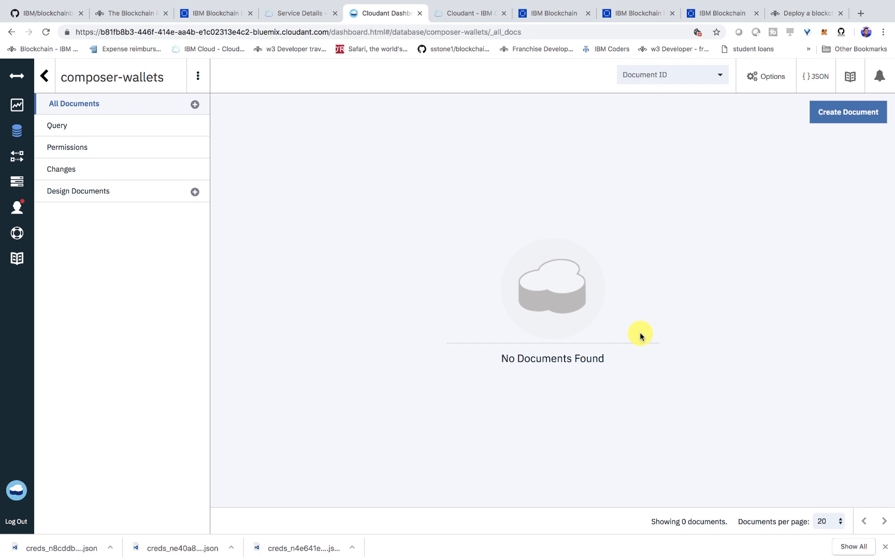
{"action": "left_click", "coordinate": [45, 76]}
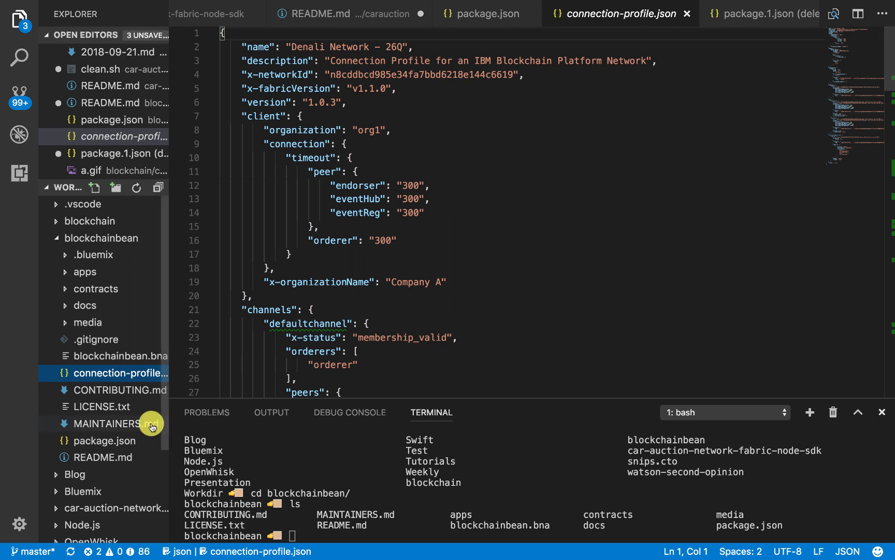
In Visual Studio Code, create a new file named cardstore-cloudant.json in the blockchainbean folder
{"action": "right_click", "coordinate": [108, 239]}
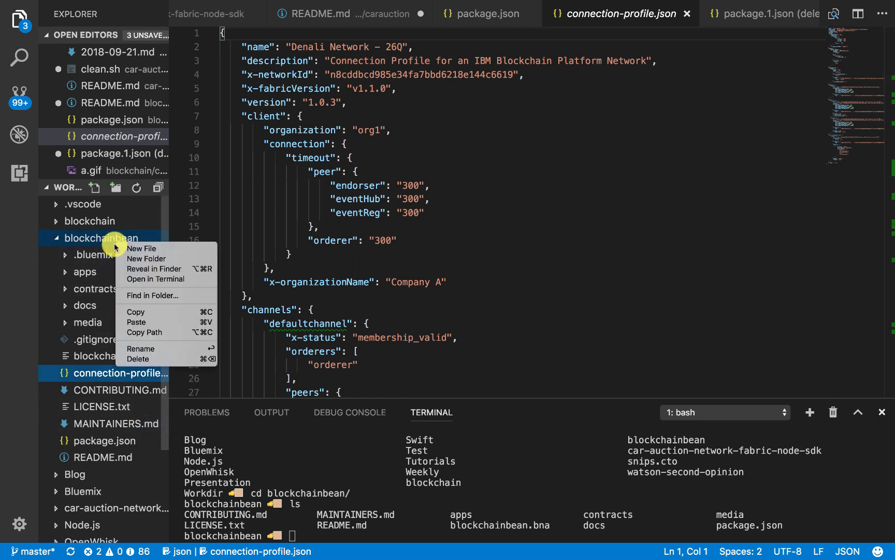
{"action": "left_click", "coordinate": [140, 250]}
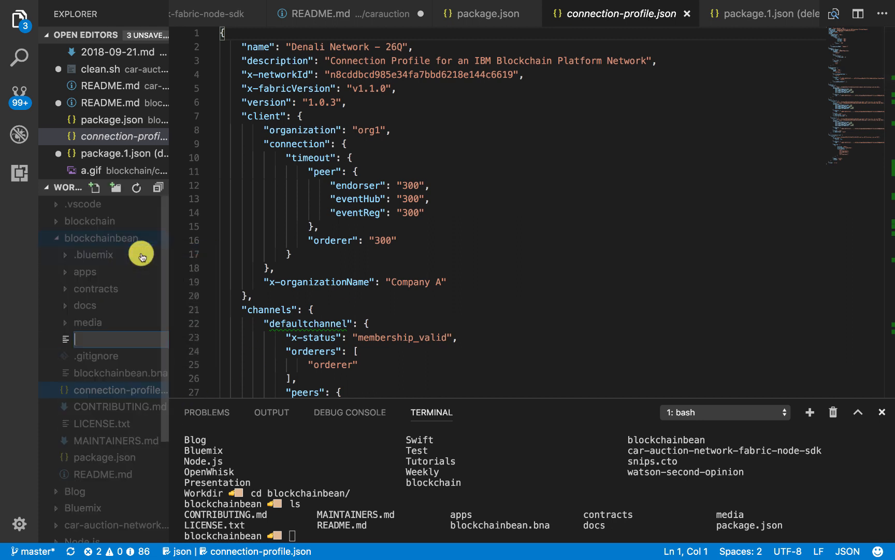
{"action": "type", "text": "car"}
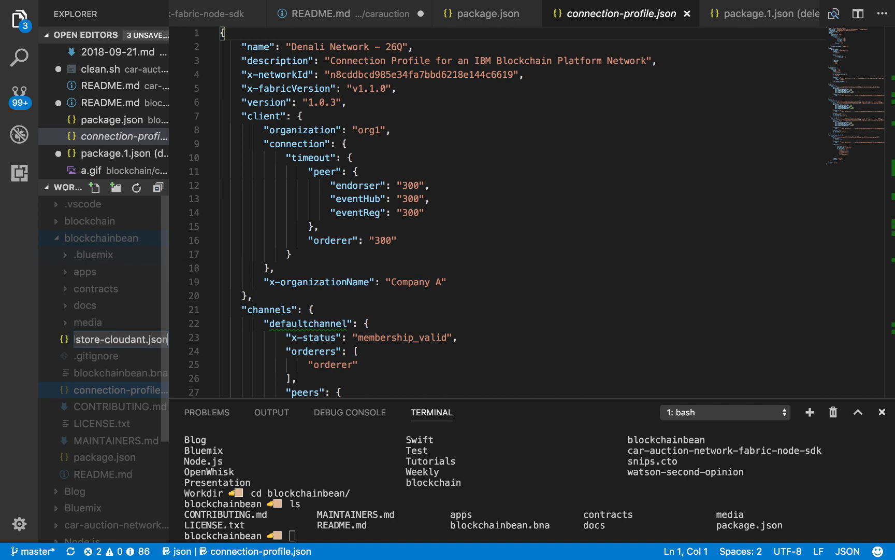
{"action": "type", "text": "dstore-cloudant.json"}
{"action": "key", "text": "Return"}
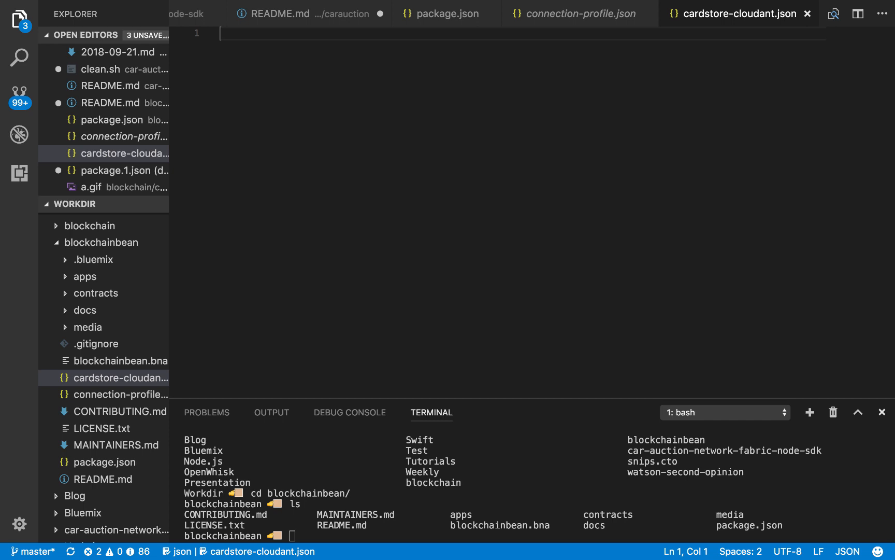
Paste the composer wallet configuration template with the composer-wallets database and port 443 into cardstore-cloudant.json and save the file
{"action": "key", "text": "super+v"}
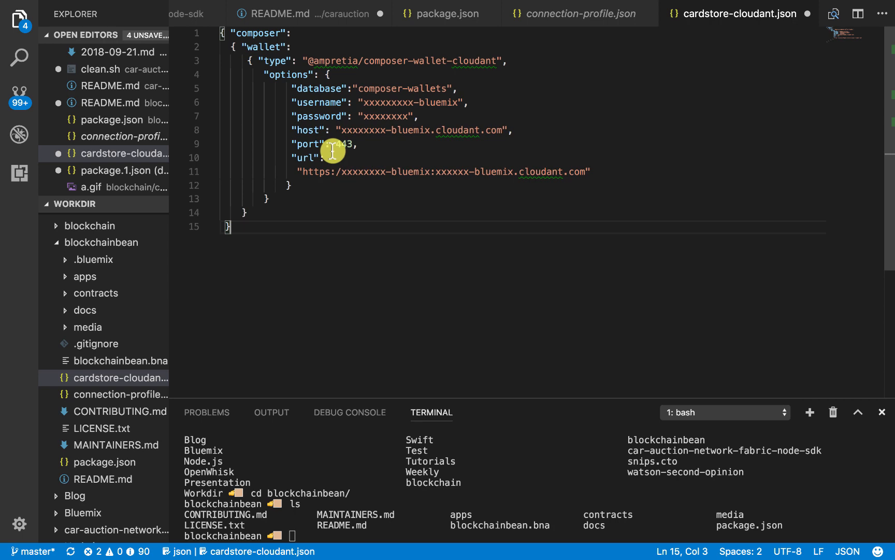
{"action": "key", "text": "ctrl+s"}
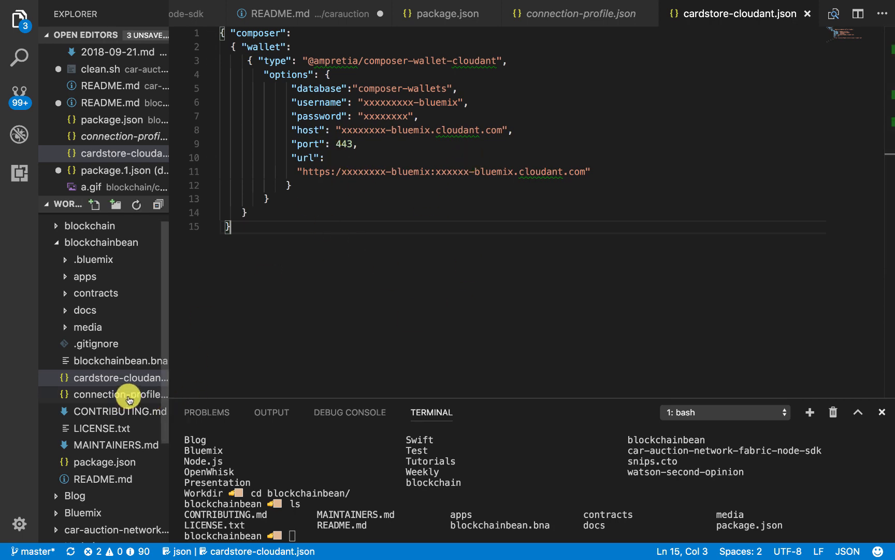
{"action": "left_click", "coordinate": [128, 396]}
{"action": "left_click", "coordinate": [128, 378]}
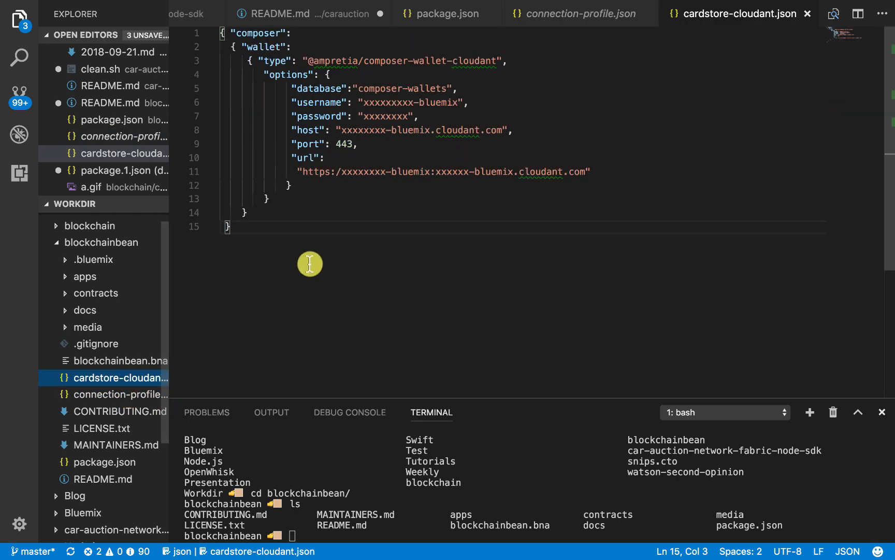
Switch to Chrome and expand Credentials-1 in the service credentials of the coffeeTrackr Cloudant instance
{"action": "key", "text": "ctrl+Right"}
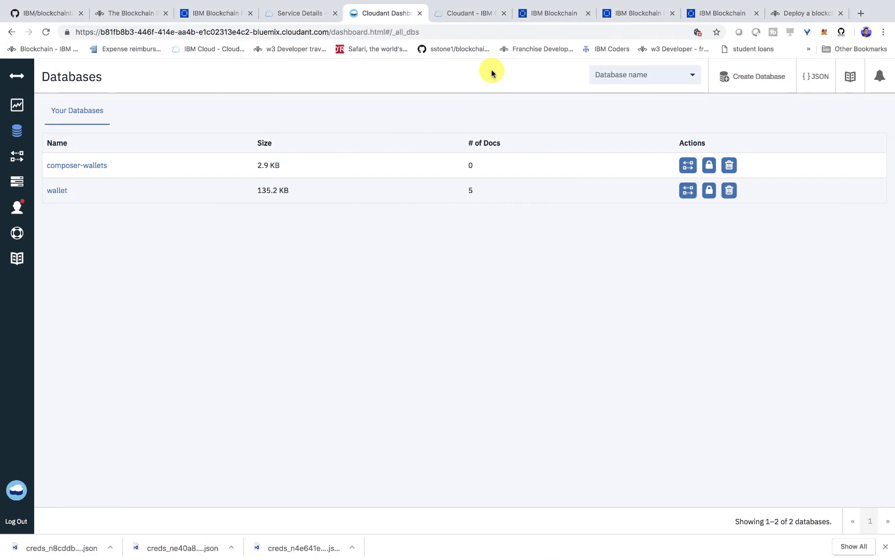
{"action": "left_click", "coordinate": [314, 12]}
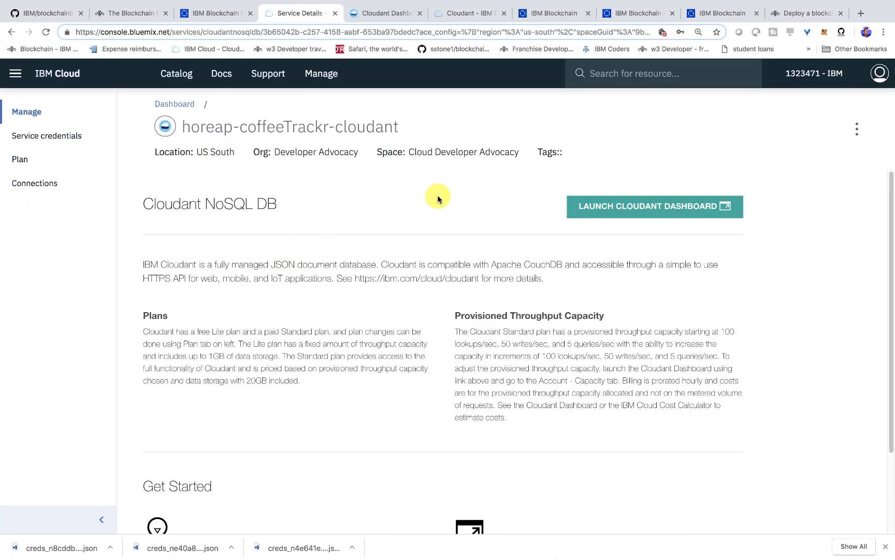
{"action": "left_click", "coordinate": [52, 138]}
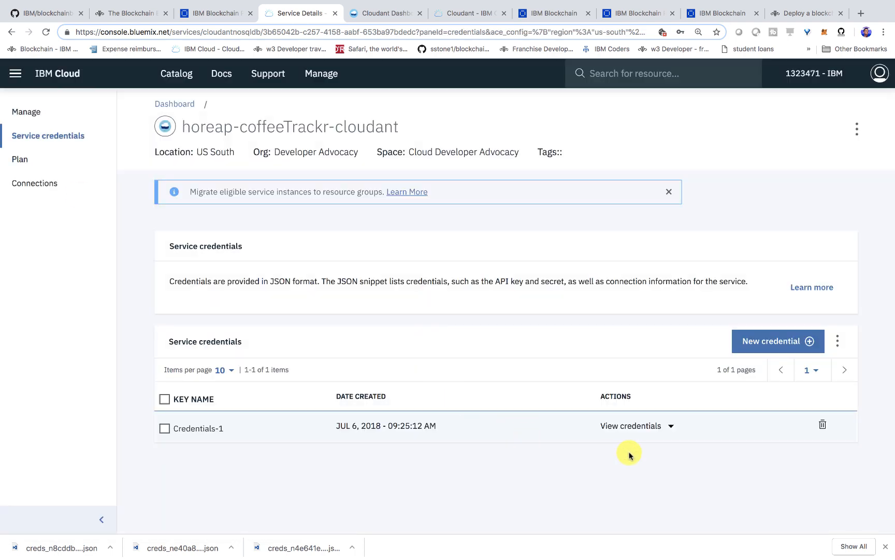
{"action": "left_click", "coordinate": [670, 425]}
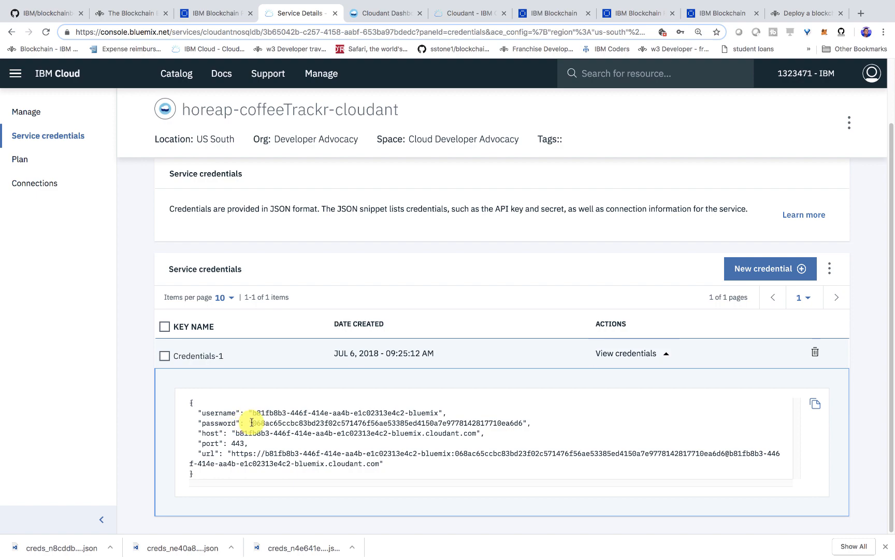
Copy the Cloudant password from Credentials-1 and paste it over the password placeholder in cardstore-cloudant.json in Visual Studio Code
{"action": "left_click_drag", "start_coordinate": [252, 423], "coordinate": [526, 426]}
{"action": "key", "text": "super+c"}
{"action": "key", "text": "ctrl+Left"}
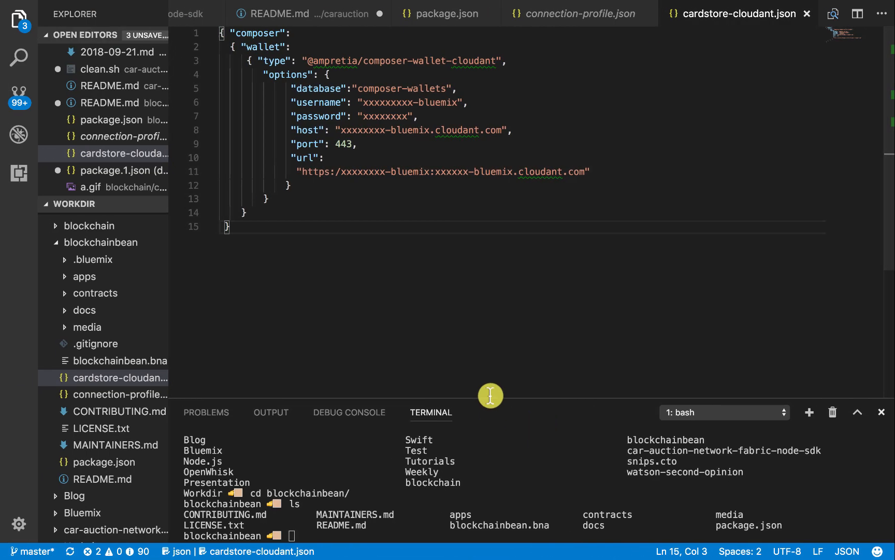
{"action": "double_click", "coordinate": [379, 117]}
{"action": "key", "text": "super+v"}
Copy the Cloudant username from Credentials-1 in Chrome and paste it over the username placeholder in cardstore-cloudant.json in Visual Studio Code
{"action": "key", "text": "ctrl+Right"}
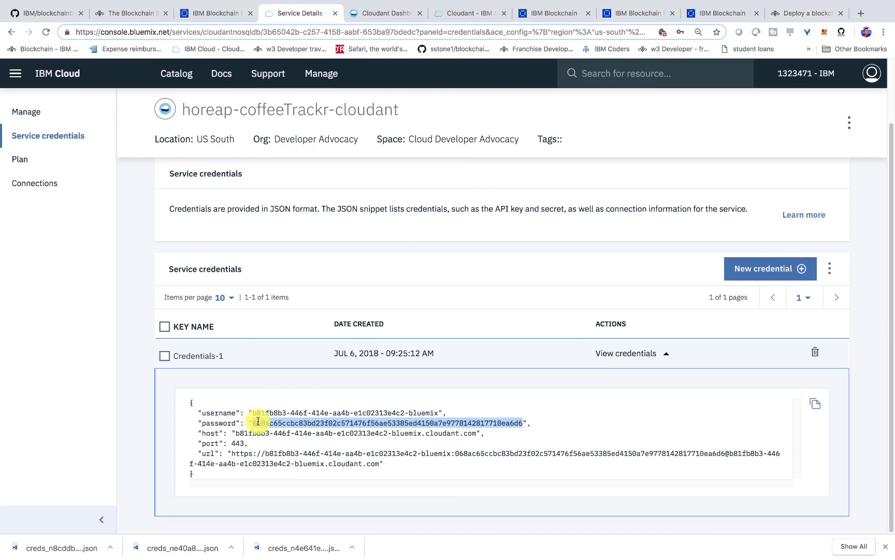
{"action": "left_click_drag", "start_coordinate": [251, 413], "coordinate": [436, 413]}
{"action": "key", "text": "super+c"}
{"action": "key", "text": "ctrl+Left"}
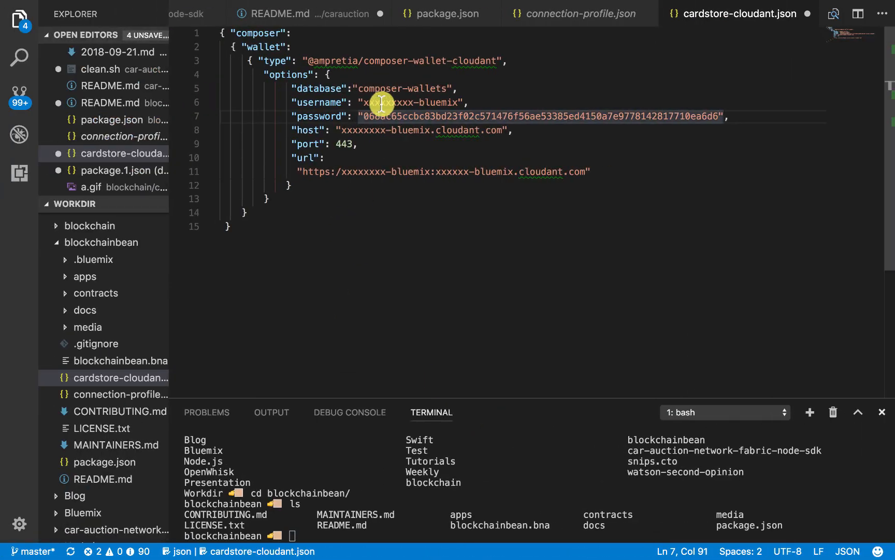
{"action": "left_click_drag", "start_coordinate": [331, 102], "coordinate": [456, 102]}
{"action": "key", "text": "super+v"}
Copy the Cloudant URL with its embedded password from Credentials-1 in Chrome and paste it over the url placeholder in Visual Studio Code
{"action": "key", "text": "ctrl+Right"}
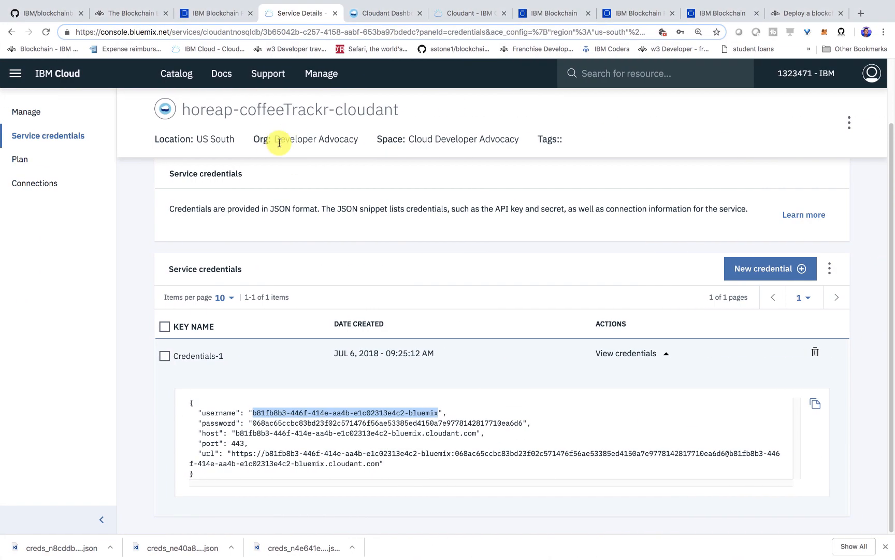
{"action": "left_click_drag", "start_coordinate": [233, 453], "coordinate": [380, 464]}
{"action": "key", "text": "super+c"}
{"action": "key", "text": "ctrl+Left"}
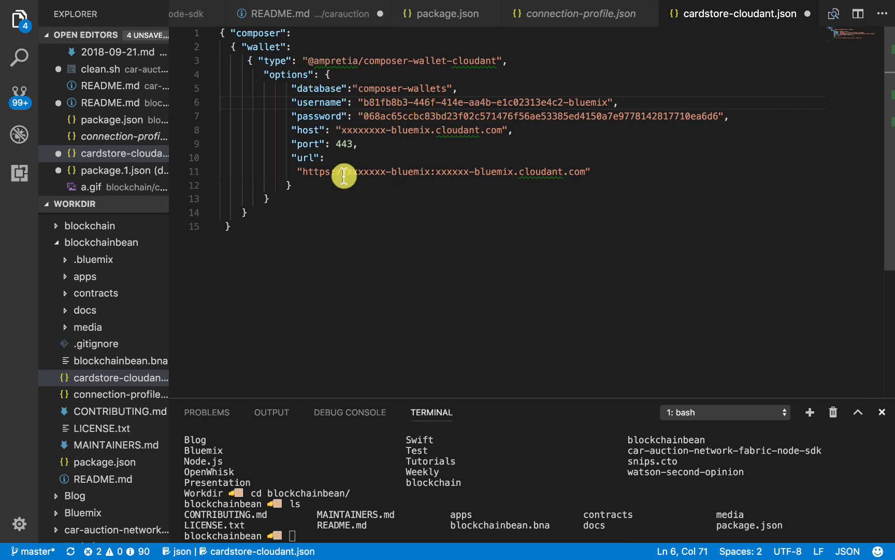
{"action": "left_click_drag", "start_coordinate": [299, 172], "coordinate": [584, 171]}
{"action": "key", "text": "super+v"}
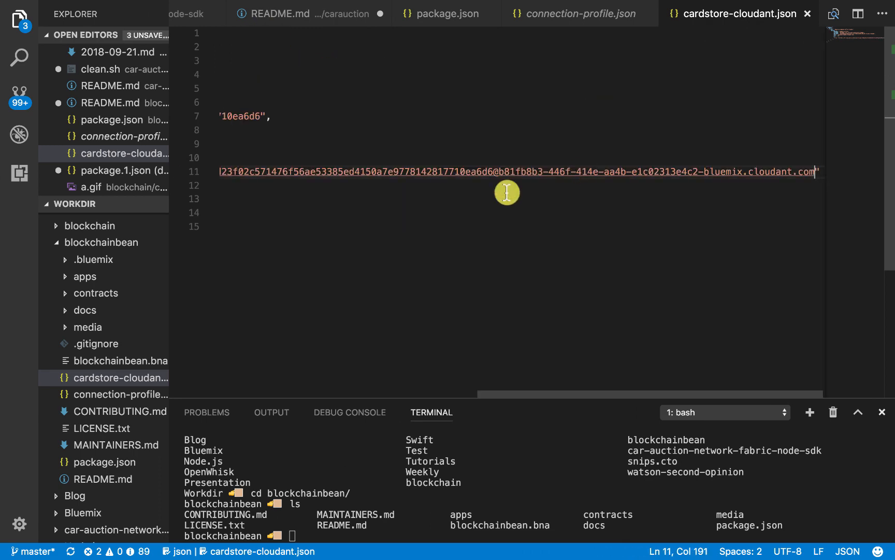
Copy the Cloudant host from Credentials-1 in Chrome and paste it over the host placeholder in cardstore-cloudant.json in Visual Studio Code
{"action": "key", "text": "ctrl+Right"}
{"action": "left_click_drag", "start_coordinate": [234, 442], "coordinate": [483, 442]}
{"action": "key", "text": "super+c"}
{"action": "key", "text": "ctrl+Left"}
{"action": "left_click_drag", "start_coordinate": [482, 394], "coordinate": [184, 384]}
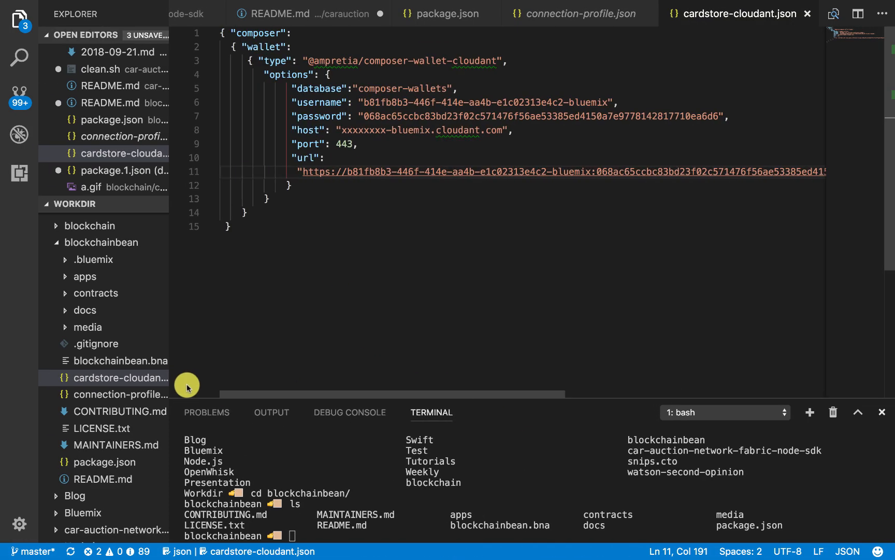
{"action": "left_click_drag", "start_coordinate": [339, 130], "coordinate": [502, 130]}
{"action": "key", "text": "super+v"}
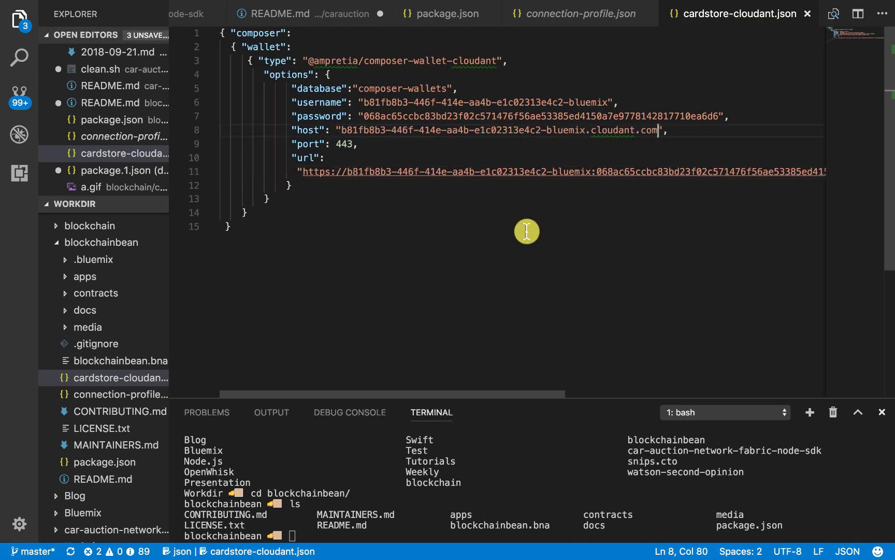
Switch to Chrome, add a new service credential named newCred to the coffeeTrackr Cloudant instance, and dismiss the downloads bar
{"action": "key", "text": "ctrl+Right"}
{"action": "left_click", "coordinate": [777, 275]}
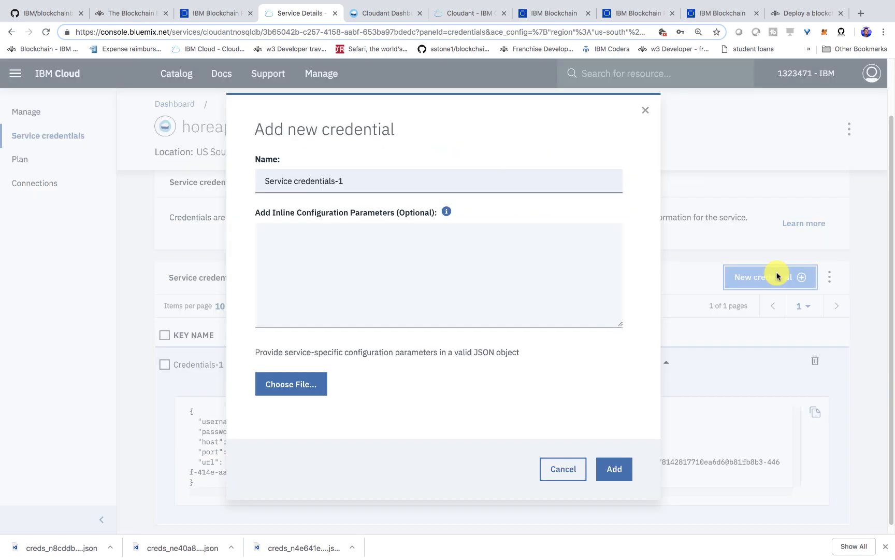
{"action": "triple_click", "coordinate": [343, 177]}
{"action": "type", "text": "new"}
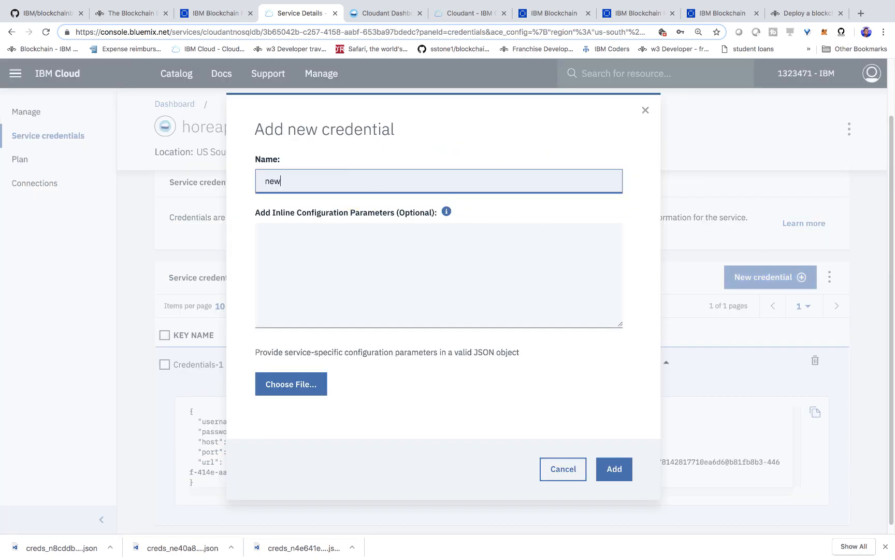
{"action": "type", "text": "Cred"}
{"action": "left_click", "coordinate": [611, 468]}
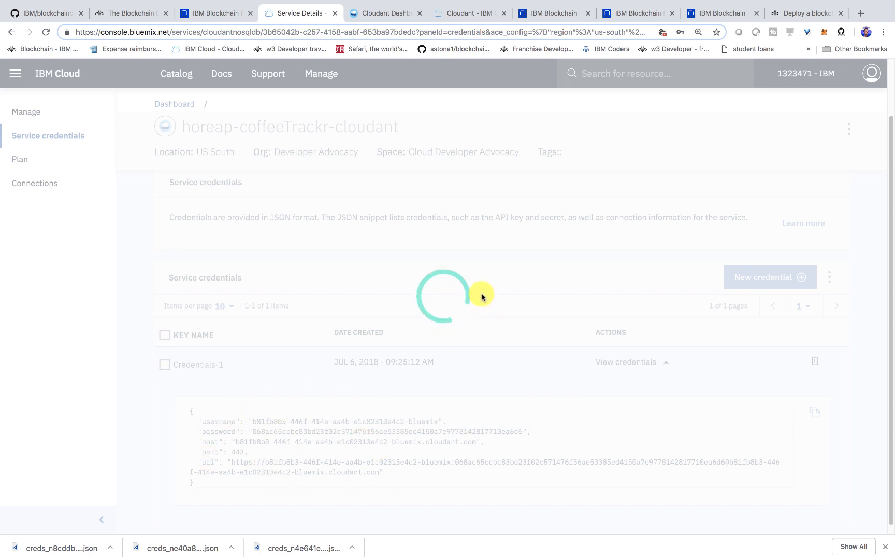
{"action": "left_click", "coordinate": [886, 547]}
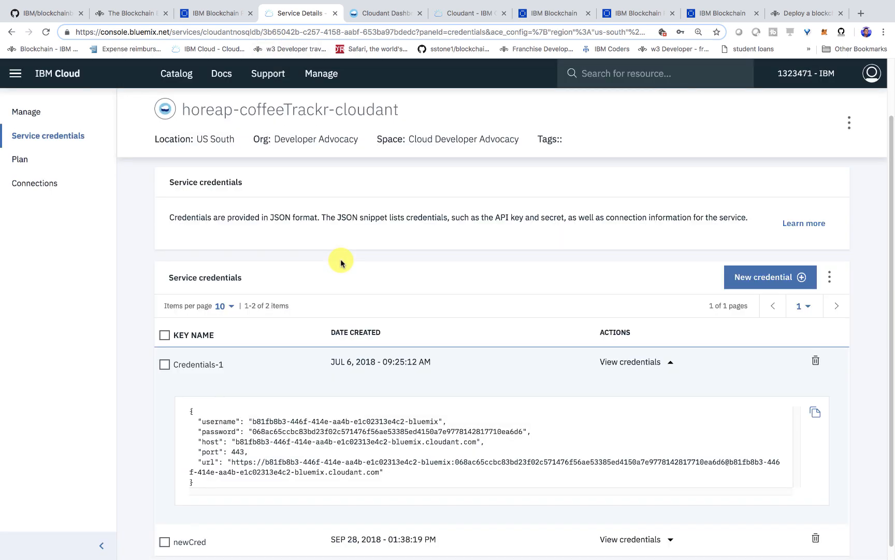
View the JSON of the newCred service credential and collapse it again
{"action": "left_click", "coordinate": [203, 533]}
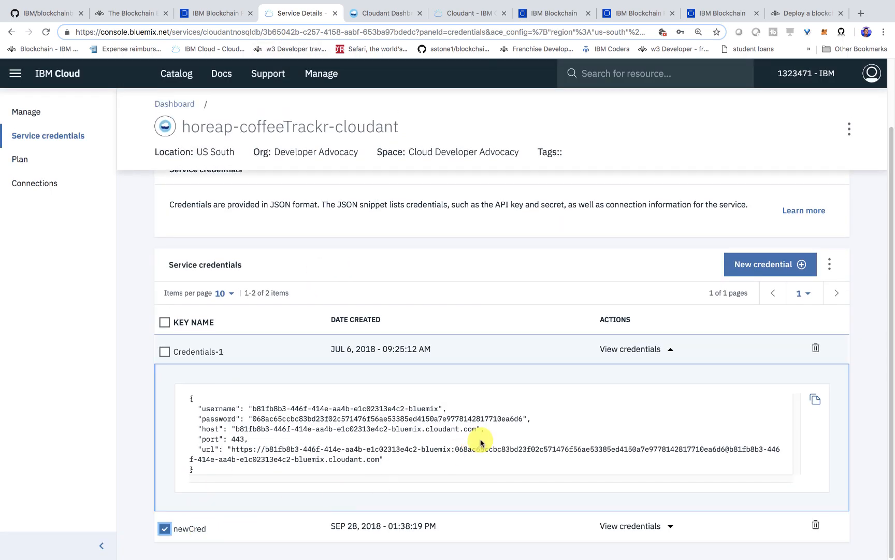
{"action": "left_click", "coordinate": [194, 531]}
{"action": "left_click", "coordinate": [633, 525]}
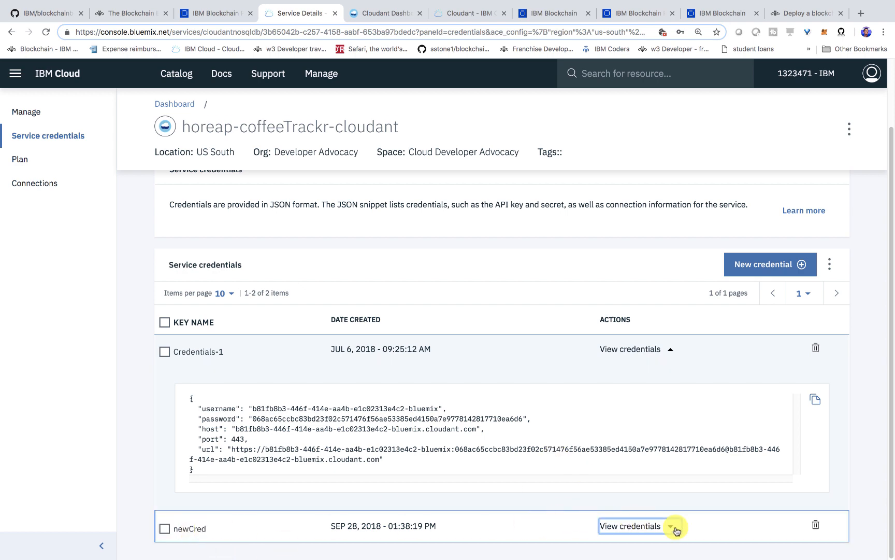
{"action": "left_click_drag", "start_coordinate": [390, 493], "coordinate": [191, 429]}
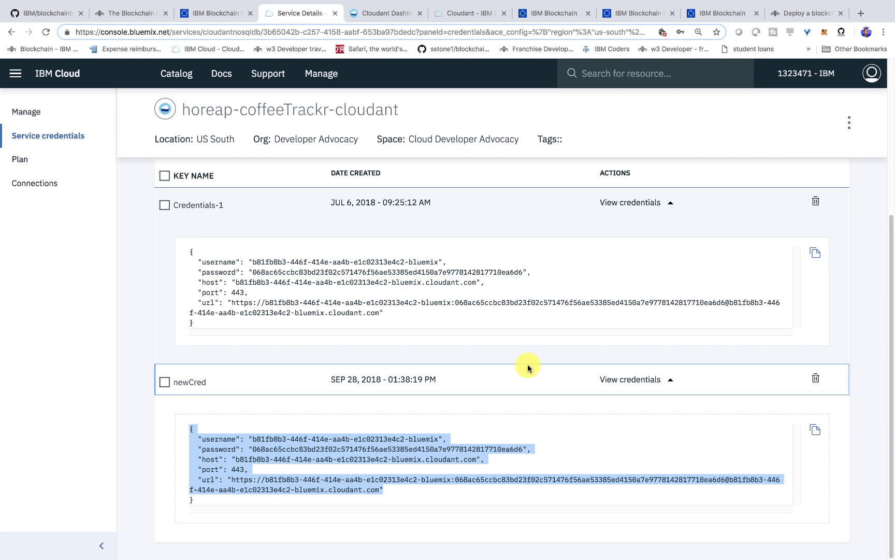
{"action": "left_click", "coordinate": [658, 379]}
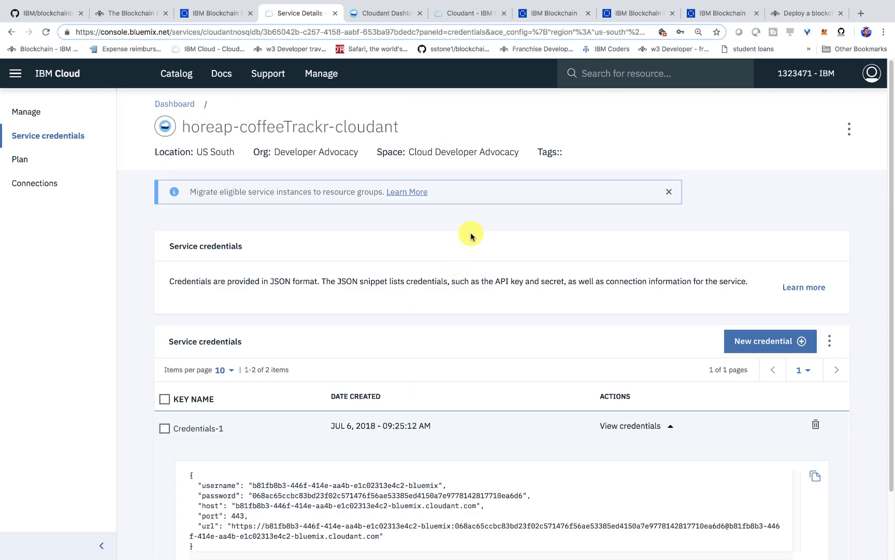
Switch to Visual Studio Code, clear the terminal and run export NODE_CONFIG=$(cat cardstore-cloudant.json) in the blockchainbean folder
{"action": "key", "text": "ctrl+Left"}
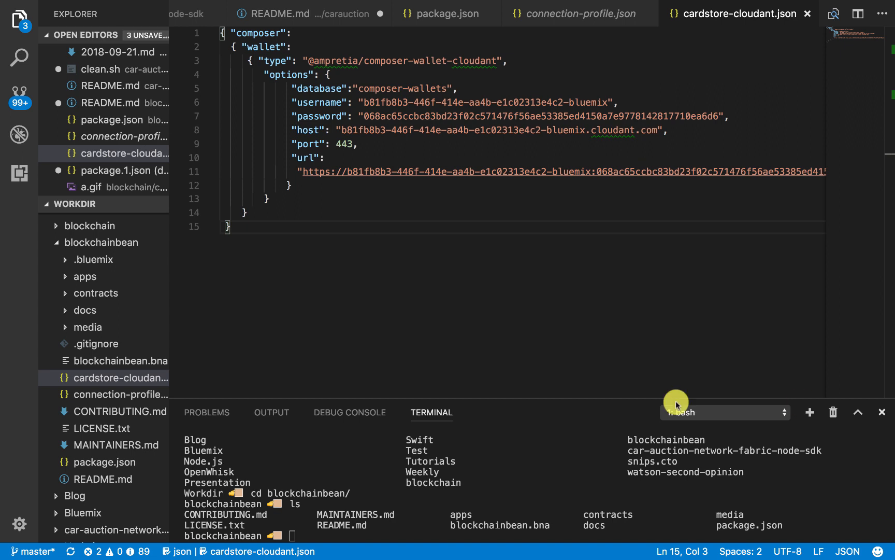
{"action": "type", "text": "clear"}
{"action": "key", "text": "Return"}
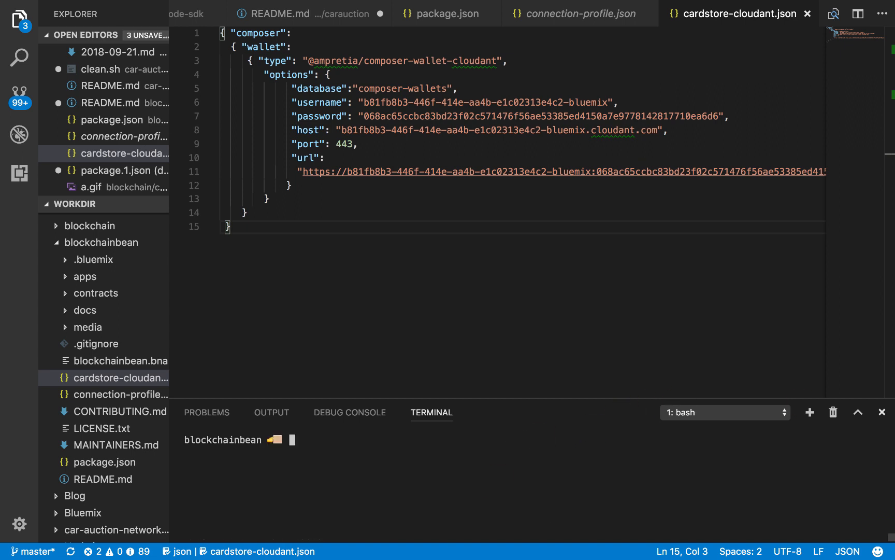
{"action": "type", "text": "export NODE_CONFIG=$(cat cardstore-cloudant.json)"}
{"action": "key", "text": "Return"}
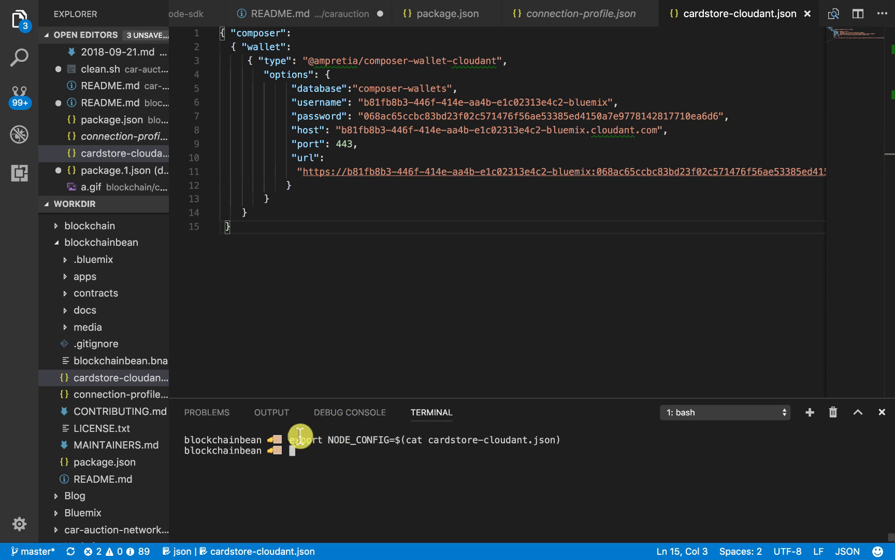
{"action": "left_click_drag", "start_coordinate": [290, 440], "coordinate": [562, 439]}
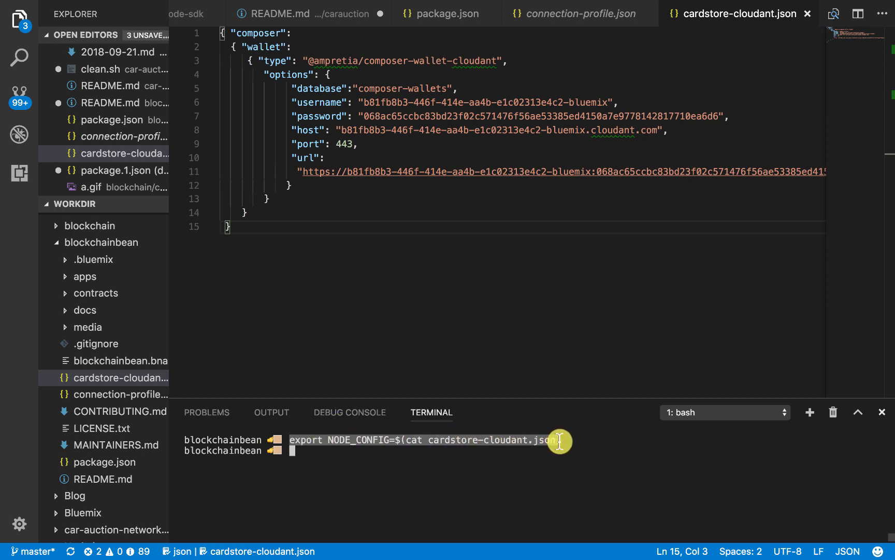
{"action": "left_click_drag", "start_coordinate": [238, 227], "coordinate": [177, 21]}
{"action": "left_click", "coordinate": [301, 425]}
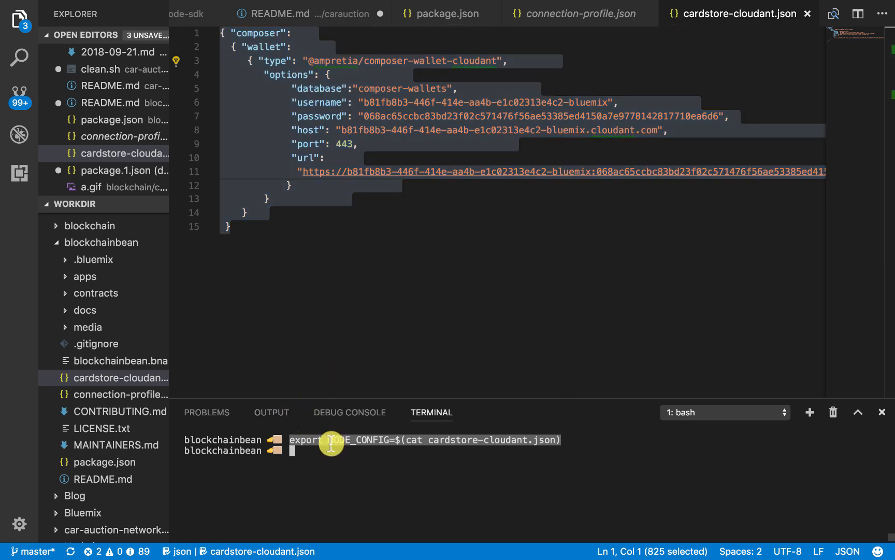